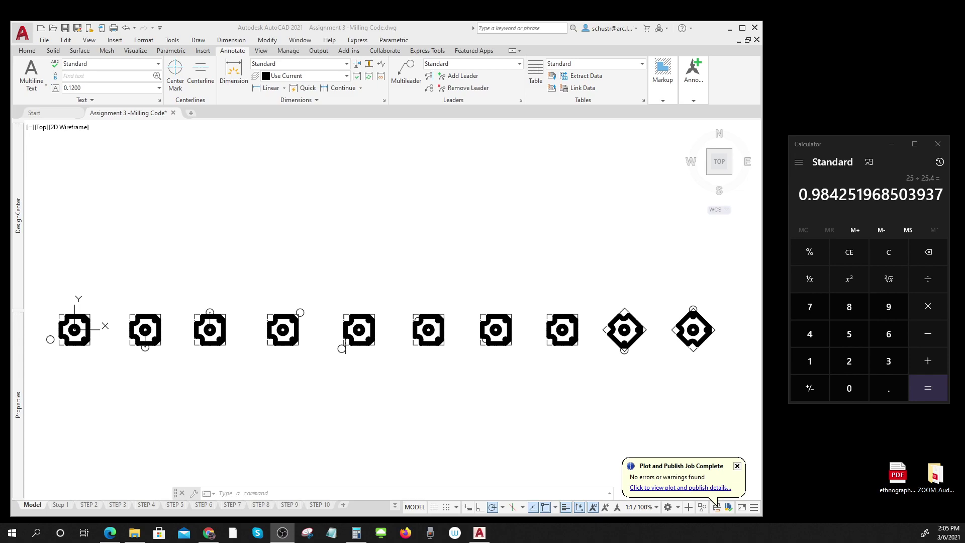
Close the Plot and Publish Job Complete balloon and zoom in on the first milling part
{"action": "left_click", "coordinate": [737, 465]}
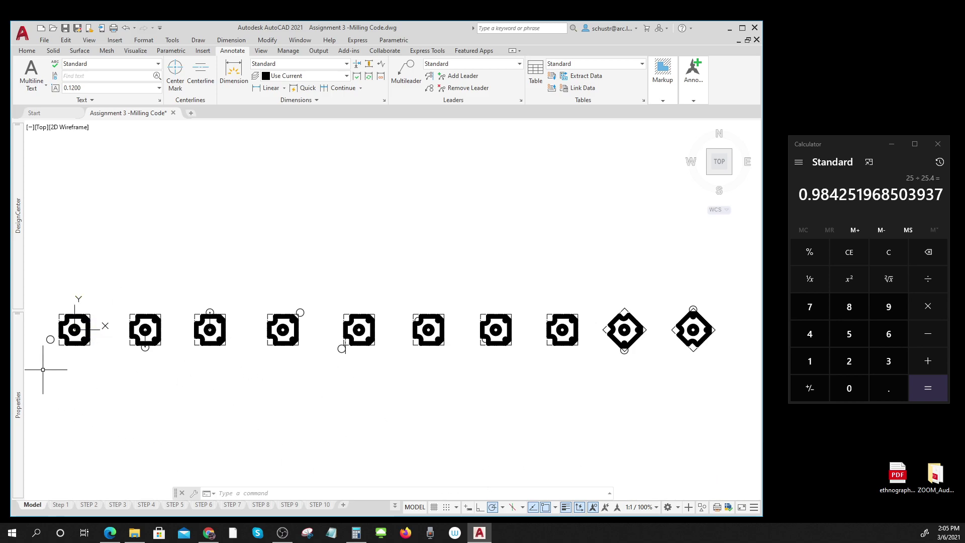
{"action": "scroll", "coordinate": [41, 353], "scroll_direction": "up", "scroll_amount": 3}
{"action": "scroll", "coordinate": [129, 349], "scroll_direction": "up", "scroll_amount": 2}
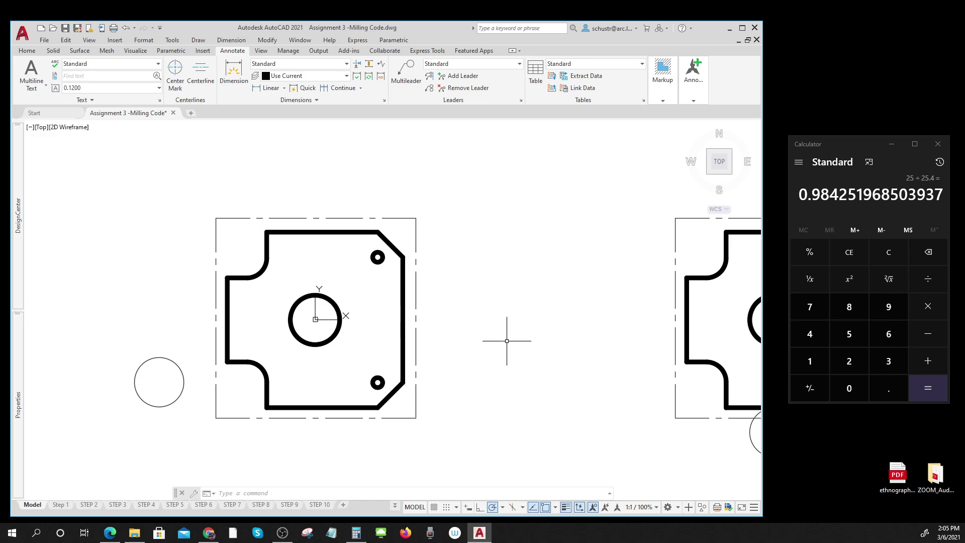
Centre the first part, inspect its dashed border and small circle, then show the Step 1 layout
{"action": "scroll", "coordinate": [488, 335], "scroll_direction": "up", "scroll_amount": 3}
{"action": "mouse_move", "coordinate": [492, 327]}
{"action": "middle_mouse_down"}
{"action": "mouse_move", "coordinate": [573, 352]}
{"action": "mouse_move", "coordinate": [608, 337]}
{"action": "middle_mouse_up"}
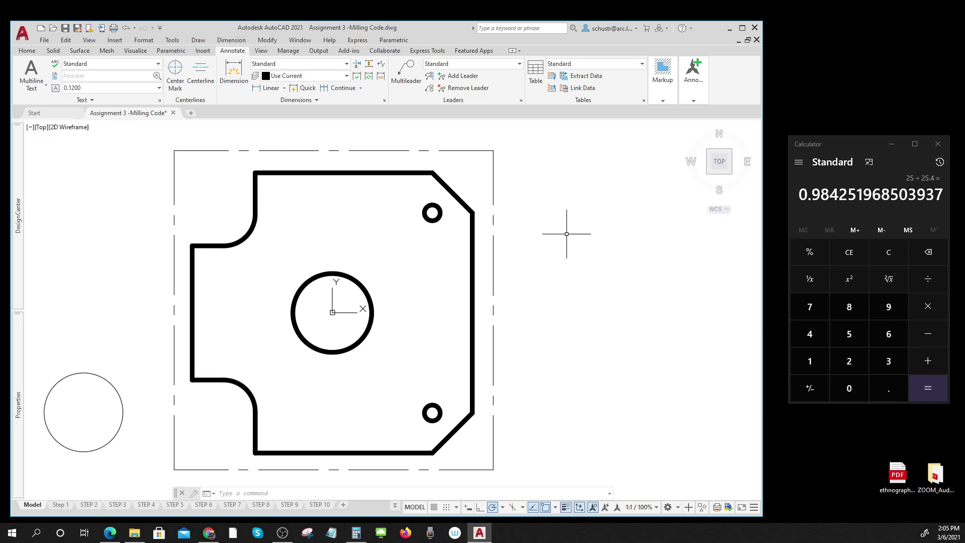
{"action": "left_click", "coordinate": [495, 199]}
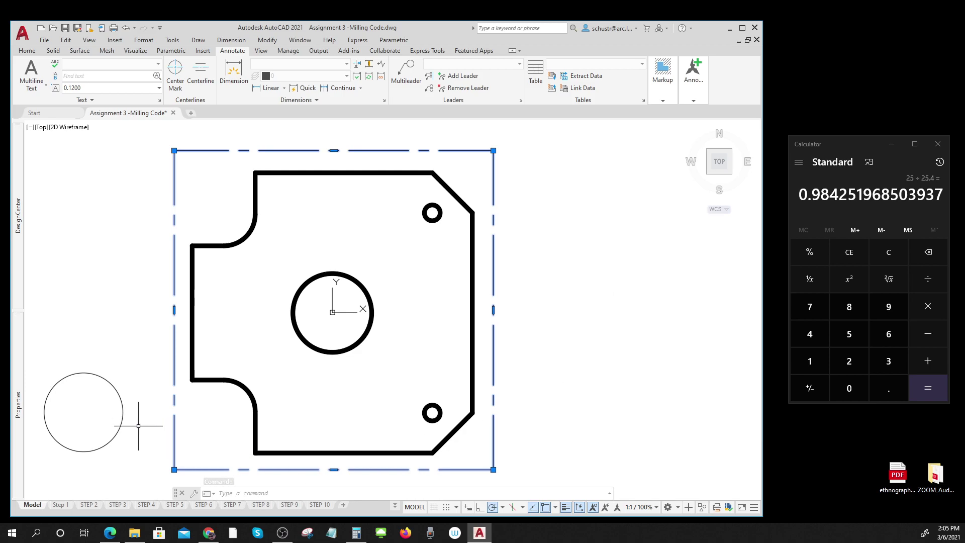
{"action": "left_click", "coordinate": [122, 420]}
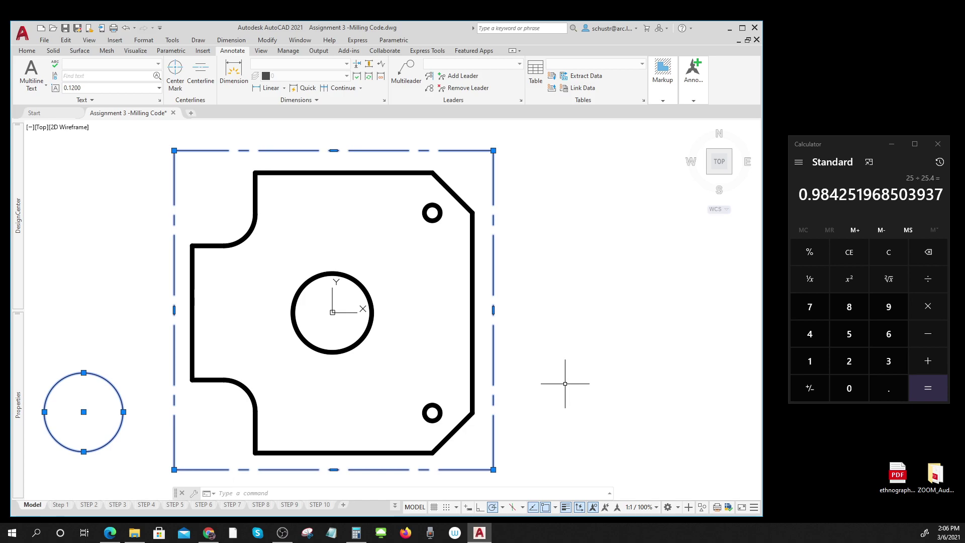
{"action": "key", "text": "Escape"}
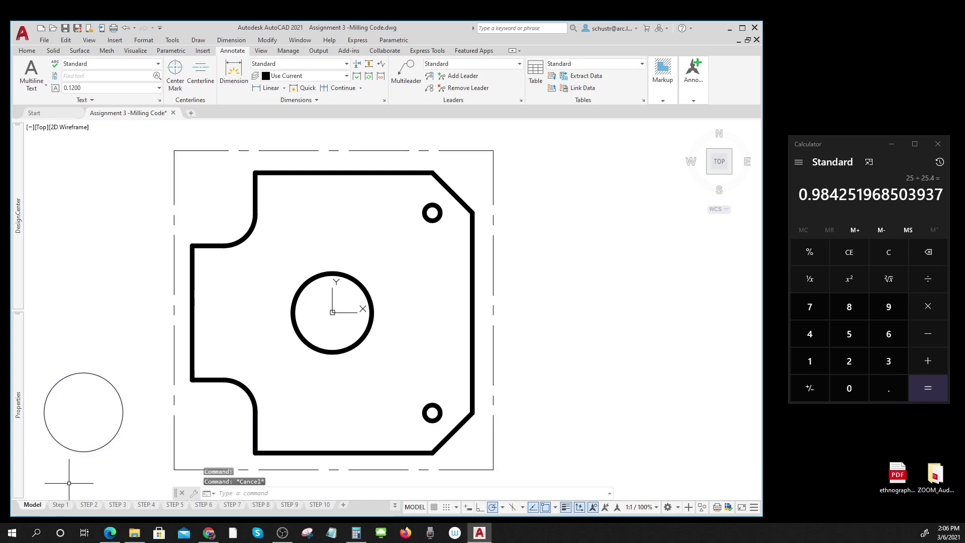
{"action": "left_click", "coordinate": [61, 505]}
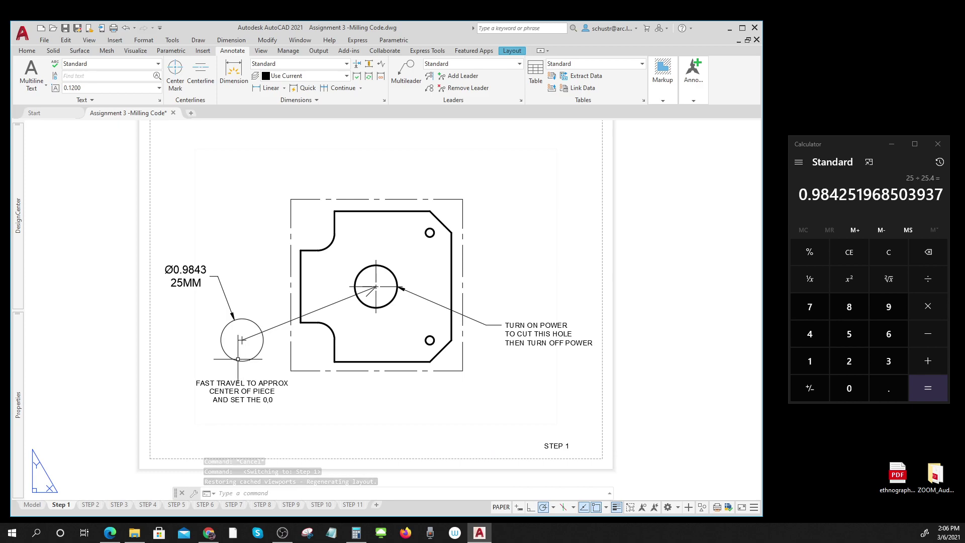
{"action": "key", "text": "ctrl"}
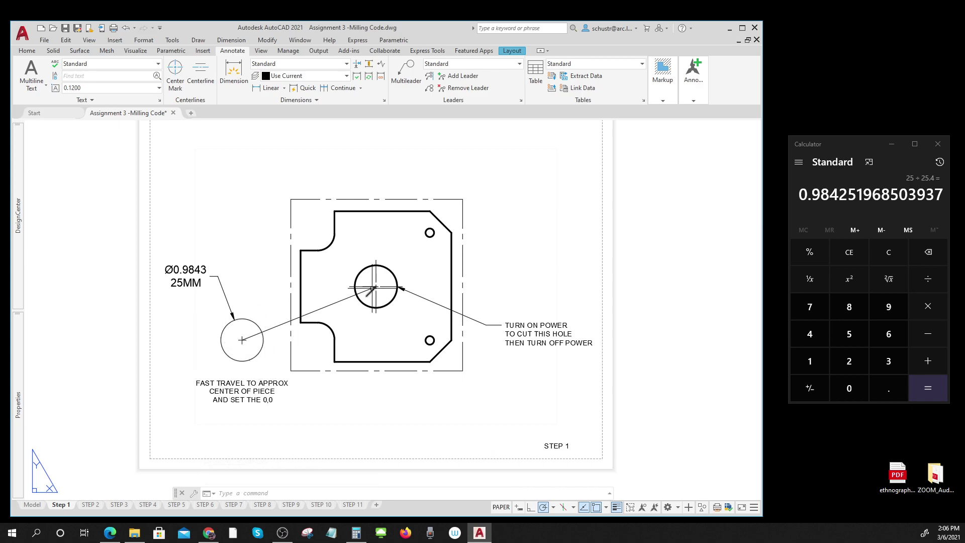
{"action": "key", "text": "ctrl"}
{"action": "key", "text": "ctrl"}
{"action": "mouse_move", "coordinate": [378, 288]}
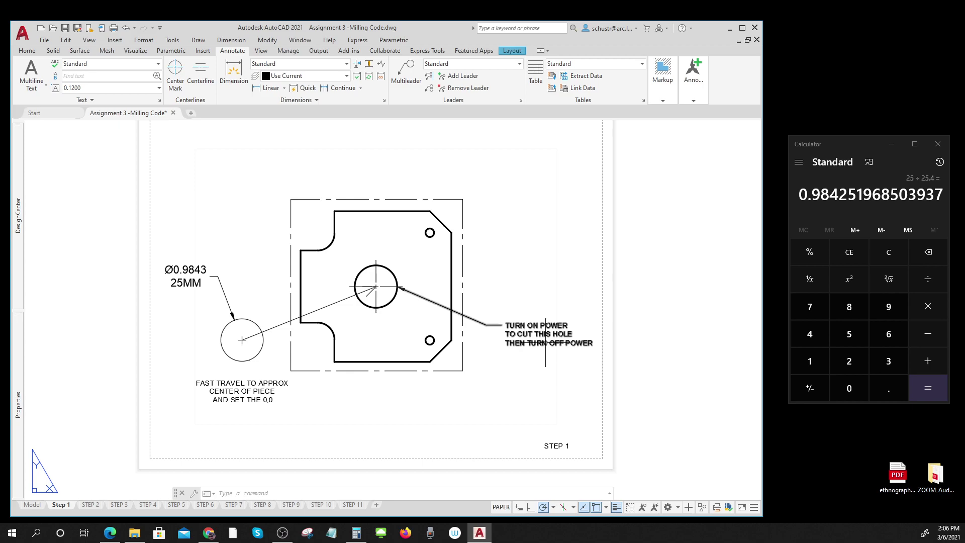
{"action": "key", "text": "ctrl"}
{"action": "key", "text": "ctrl"}
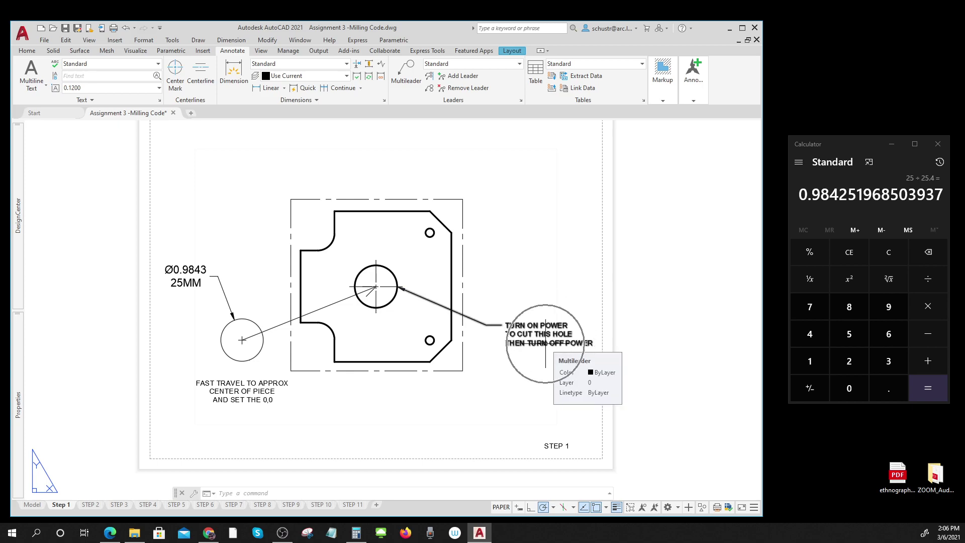
{"action": "key", "text": "ctrl"}
{"action": "key", "text": "ctrl"}
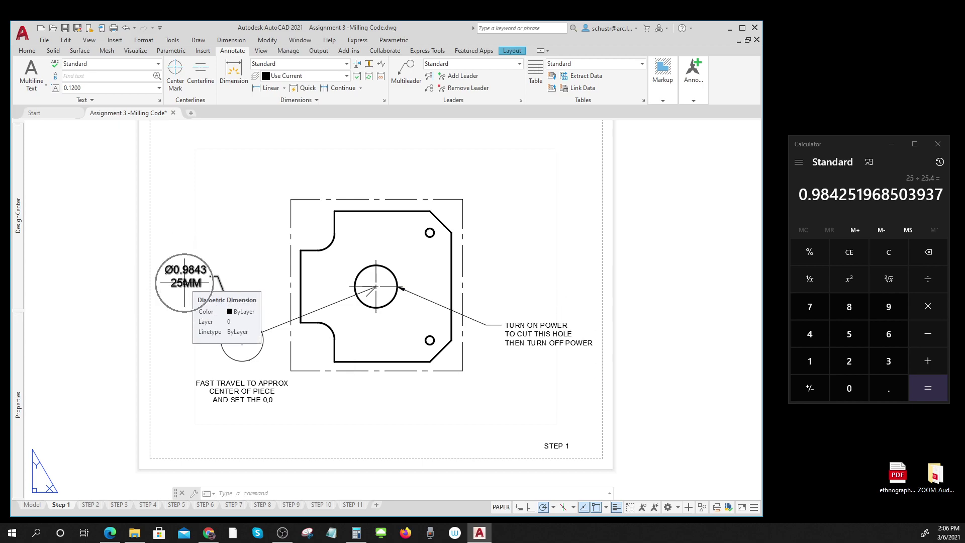
{"action": "key", "text": "ctrl"}
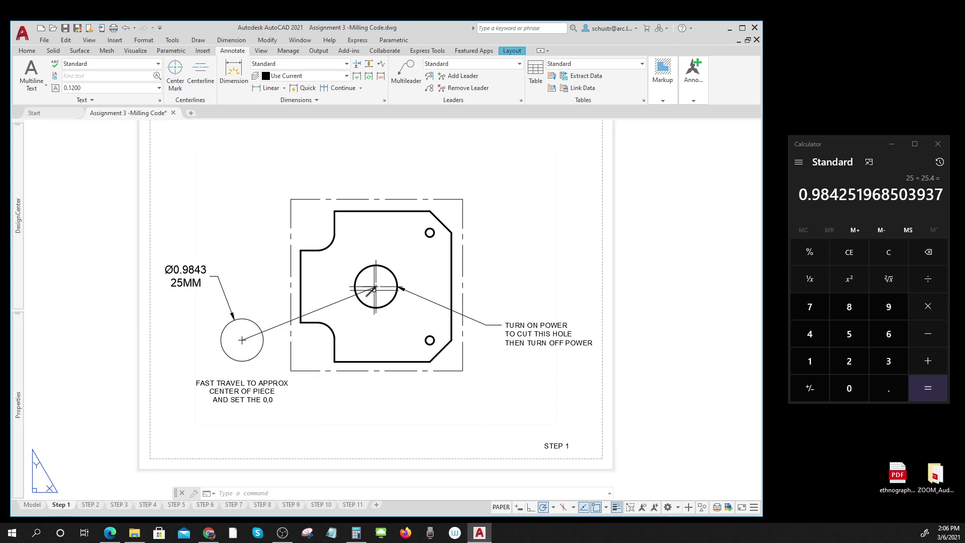
{"action": "key", "text": "ctrl"}
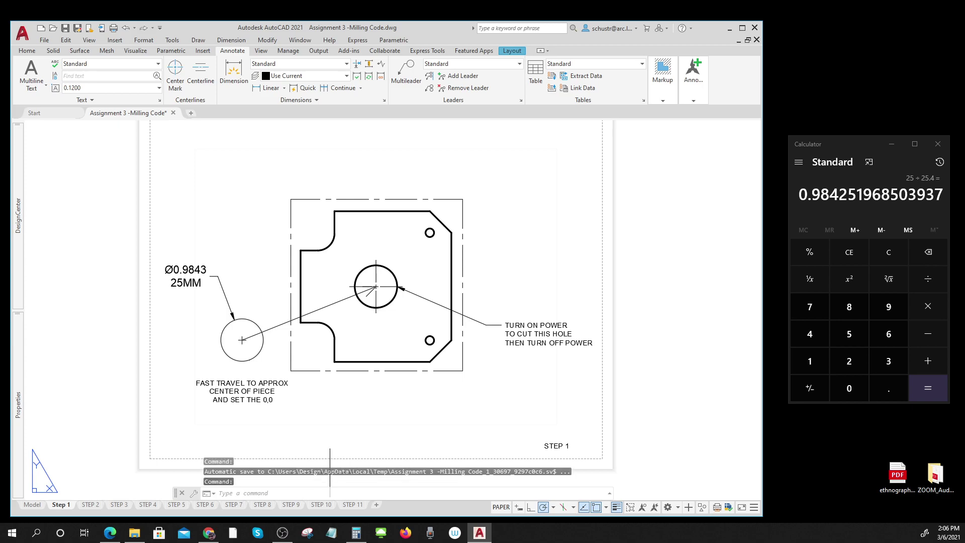
In model space, re-centre the part and select the tool circle and its vertical arrow line
{"action": "left_click", "coordinate": [33, 505]}
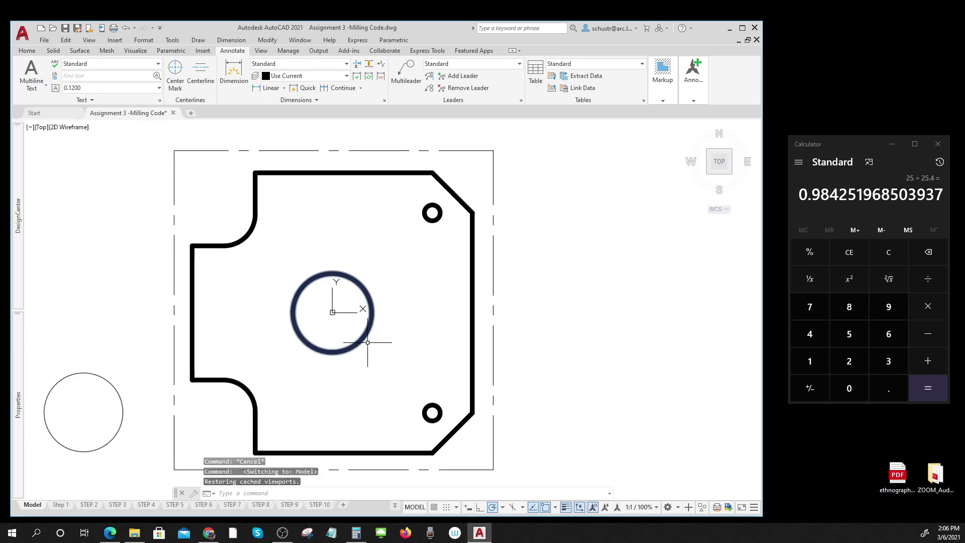
{"action": "mouse_move", "coordinate": [659, 380]}
{"action": "middle_mouse_down"}
{"action": "mouse_move", "coordinate": [90, 384]}
{"action": "mouse_move", "coordinate": [80, 353]}
{"action": "mouse_move", "coordinate": [59, 358]}
{"action": "middle_mouse_up"}
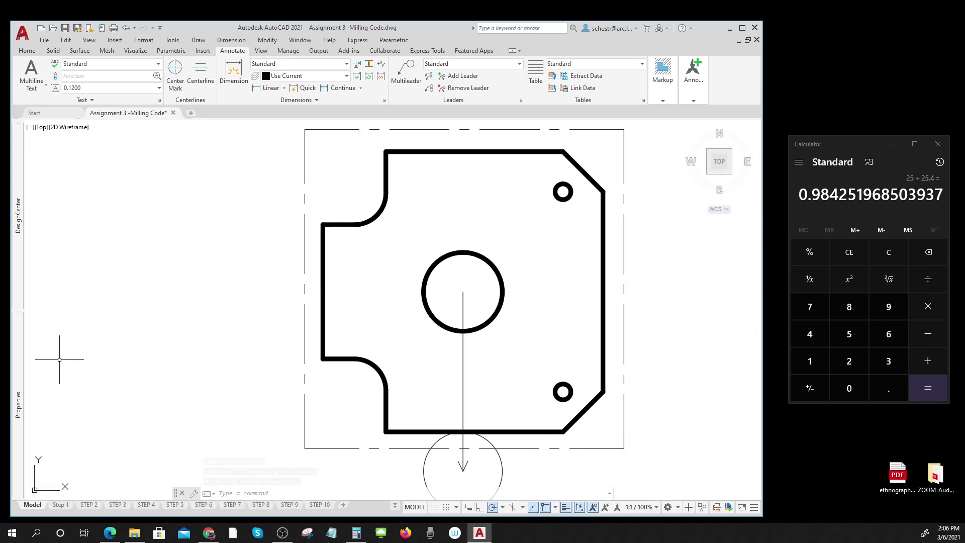
{"action": "scroll", "coordinate": [60, 355], "scroll_direction": "down", "scroll_amount": 2}
{"action": "middle_click_drag", "start_coordinate": [191, 361], "coordinate": [223, 349]}
{"action": "scroll", "coordinate": [284, 372], "scroll_direction": "up", "scroll_amount": 2}
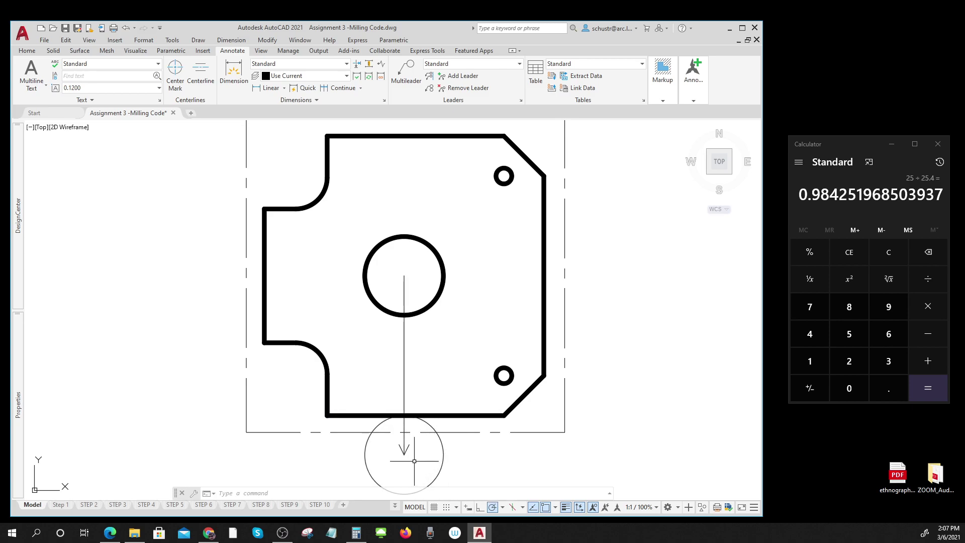
{"action": "left_click", "coordinate": [427, 424]}
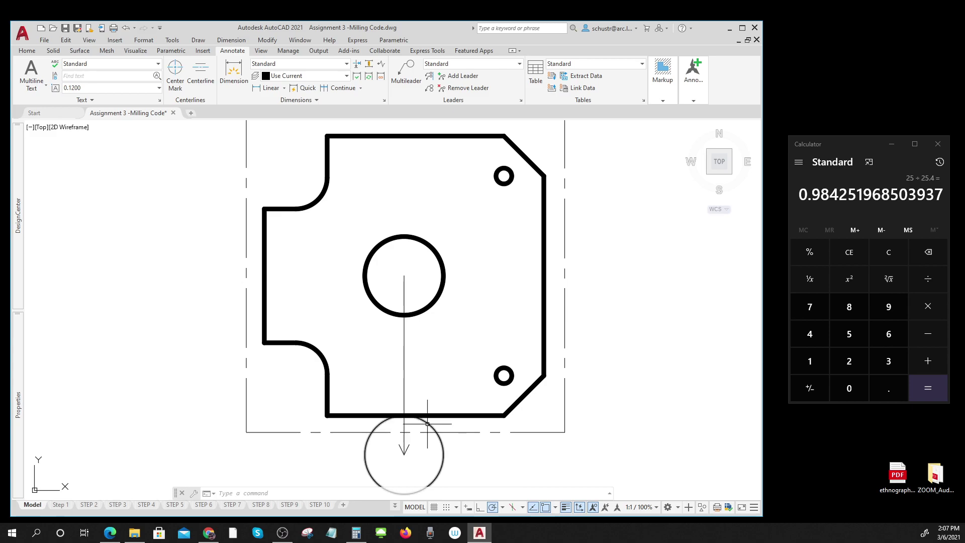
{"action": "left_click", "coordinate": [405, 410]}
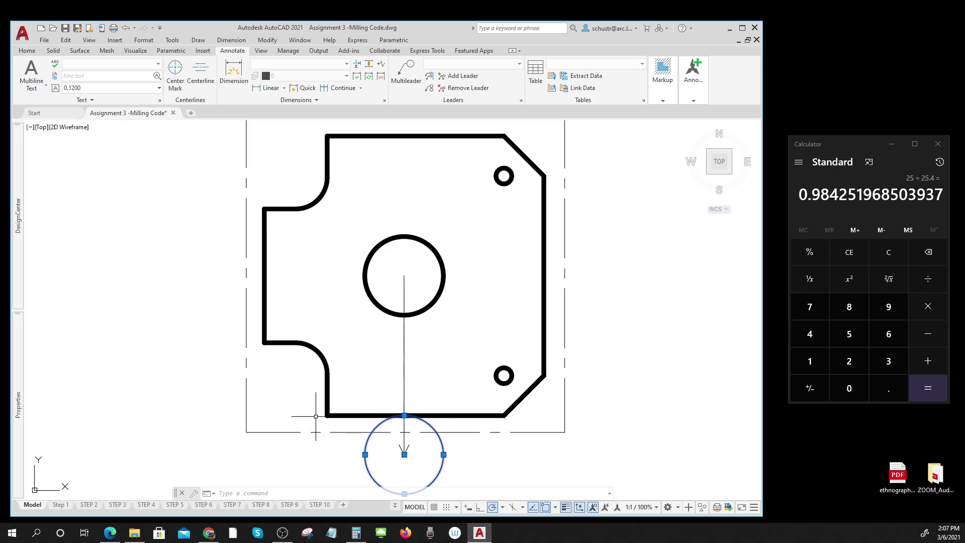
Look over the STEP 2 sheet, then move the model space view onto the next part
{"action": "left_click", "coordinate": [100, 506]}
{"action": "middle_click_drag", "start_coordinate": [532, 443], "coordinate": [538, 416]}
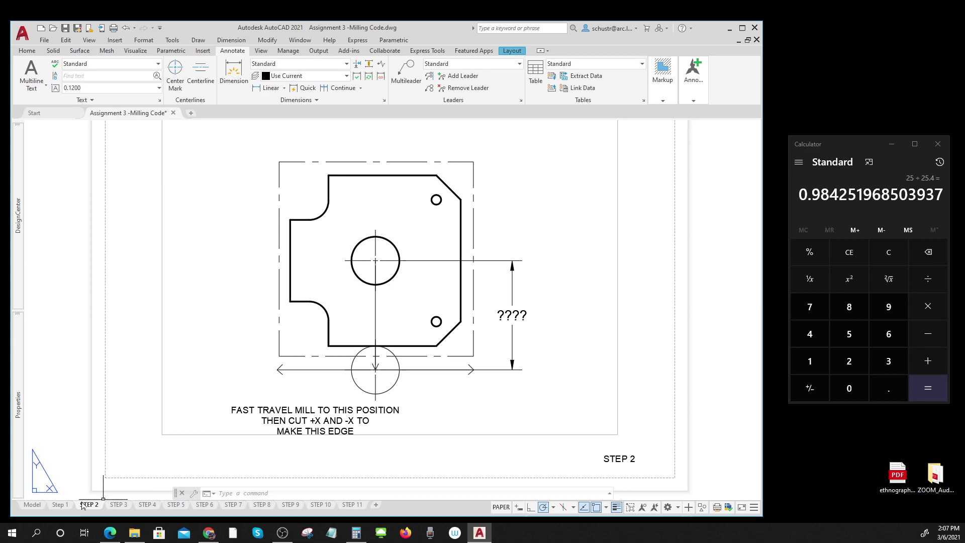
{"action": "left_click", "coordinate": [36, 507]}
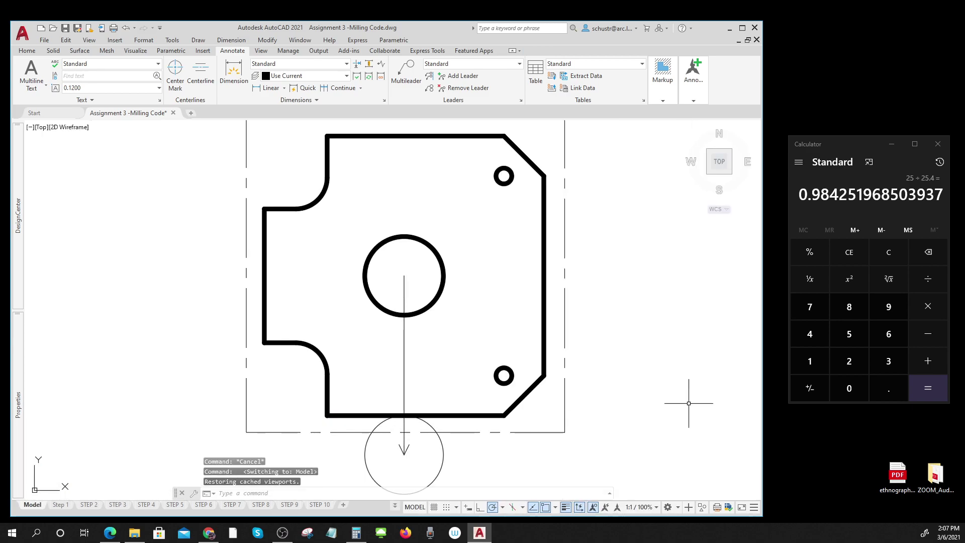
{"action": "mouse_move", "coordinate": [688, 402]}
{"action": "middle_mouse_down"}
{"action": "mouse_move", "coordinate": [319, 395]}
{"action": "mouse_move", "coordinate": [58, 416]}
{"action": "mouse_move", "coordinate": [56, 451]}
{"action": "mouse_move", "coordinate": [39, 463]}
{"action": "middle_mouse_up"}
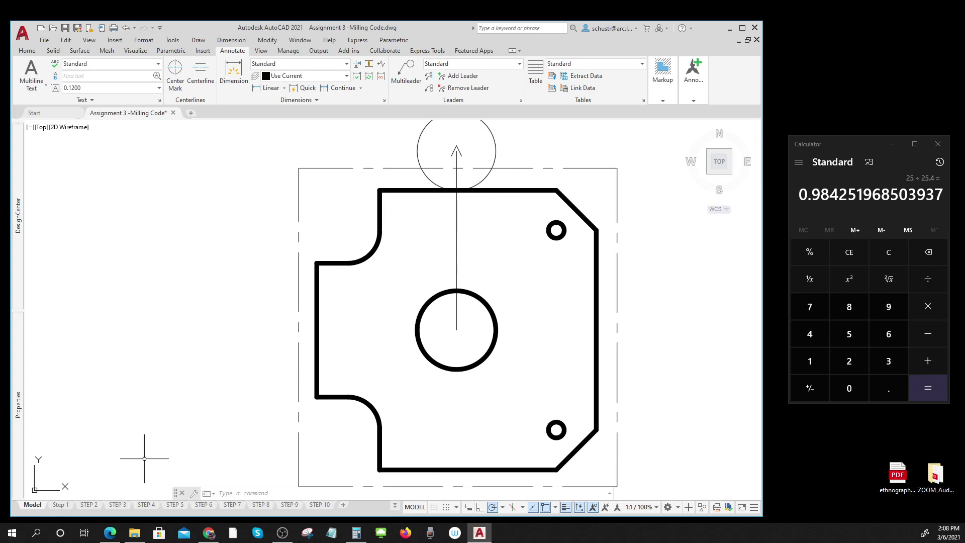
{"action": "left_click", "coordinate": [116, 507]}
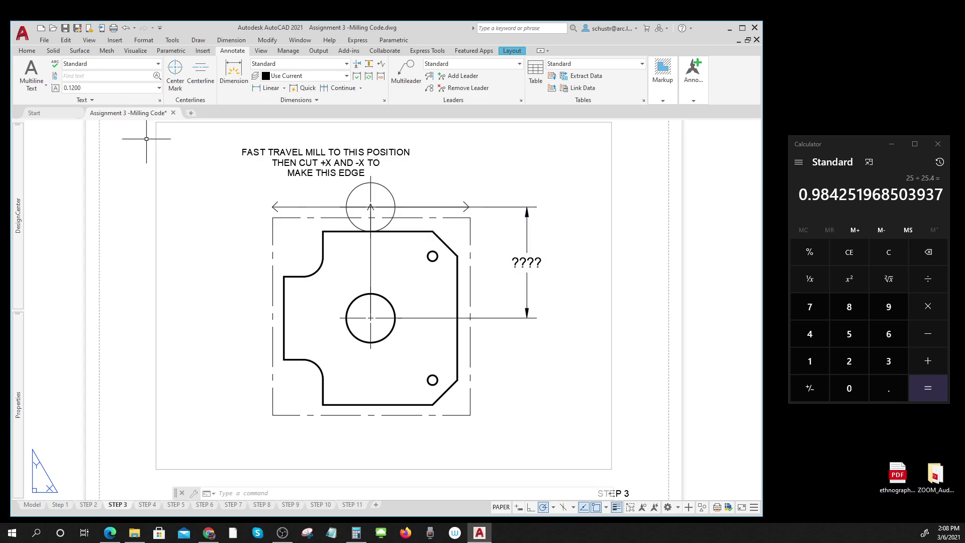
{"action": "key", "text": "ctrl"}
{"action": "key", "text": "ctrl"}
{"action": "key", "text": "ctrl"}
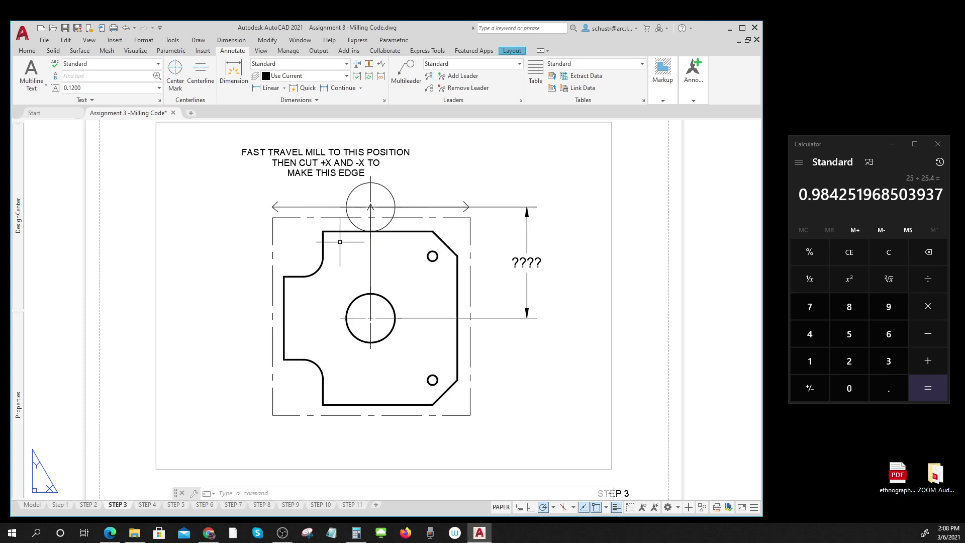
Review the STEP 4 through STEP 11 layouts in turn, lingering on STEP 10
{"action": "left_click", "coordinate": [147, 505]}
{"action": "left_click", "coordinate": [176, 505]}
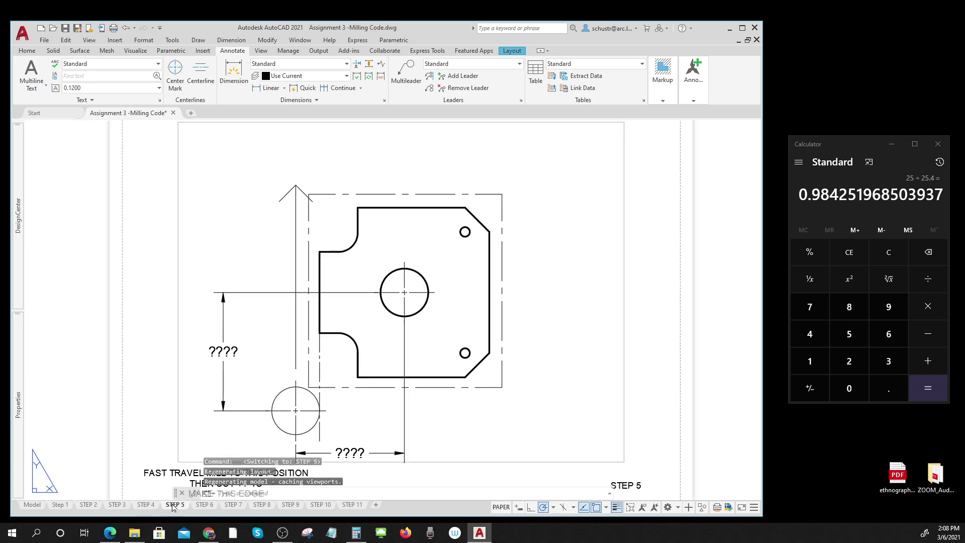
{"action": "left_click", "coordinate": [203, 505]}
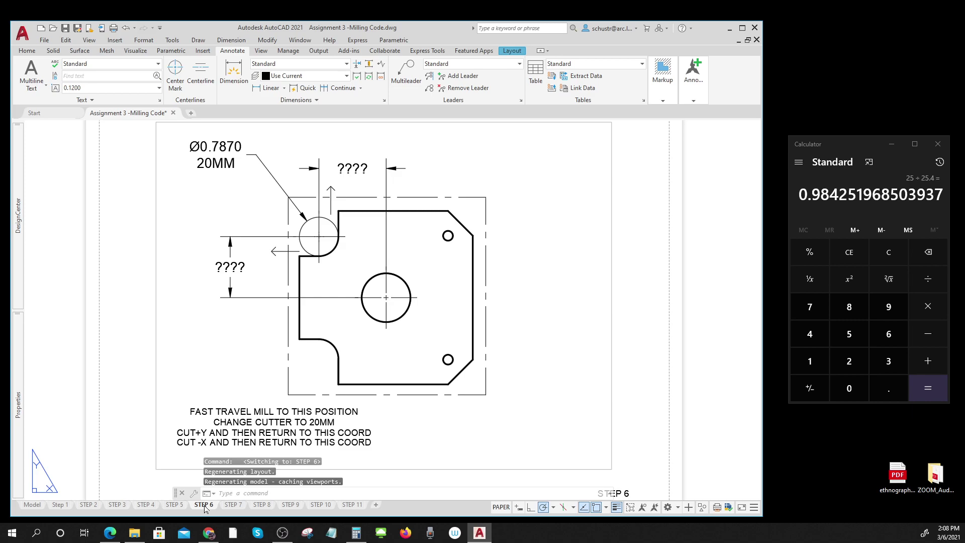
{"action": "left_click", "coordinate": [232, 505]}
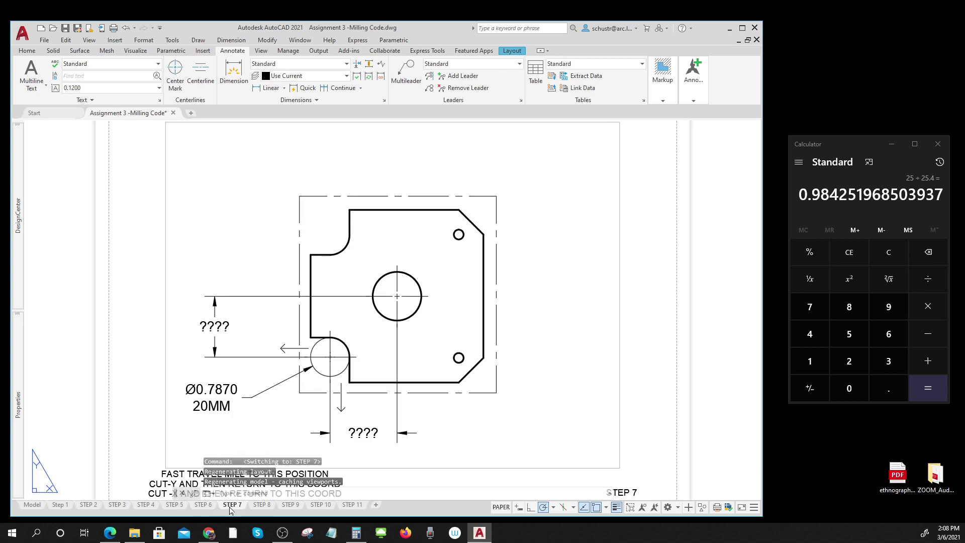
{"action": "left_click", "coordinate": [261, 505]}
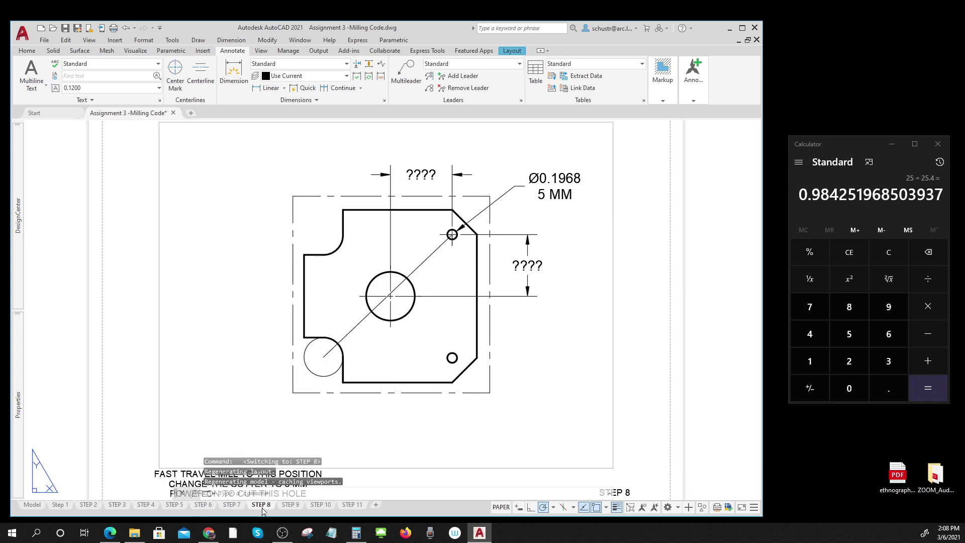
{"action": "left_click", "coordinate": [289, 506]}
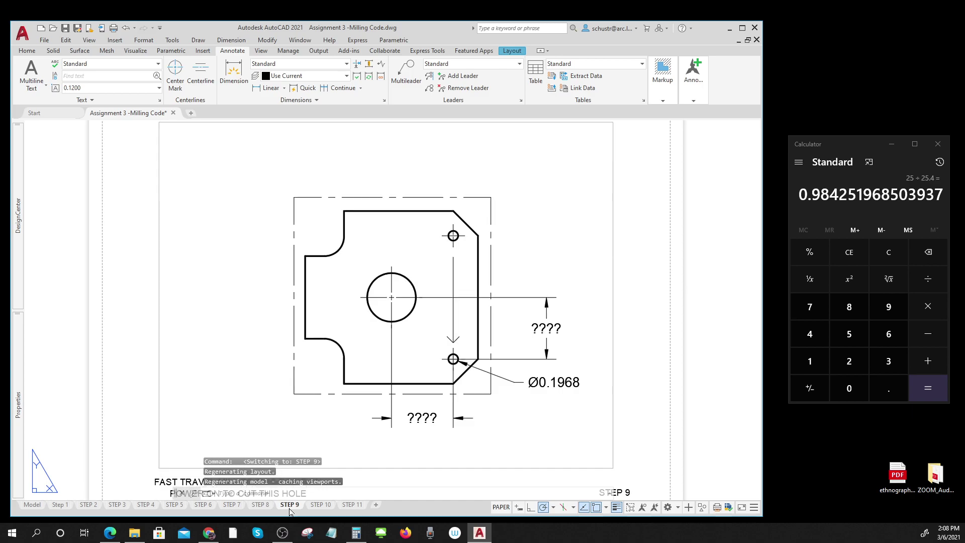
{"action": "left_click", "coordinate": [321, 506]}
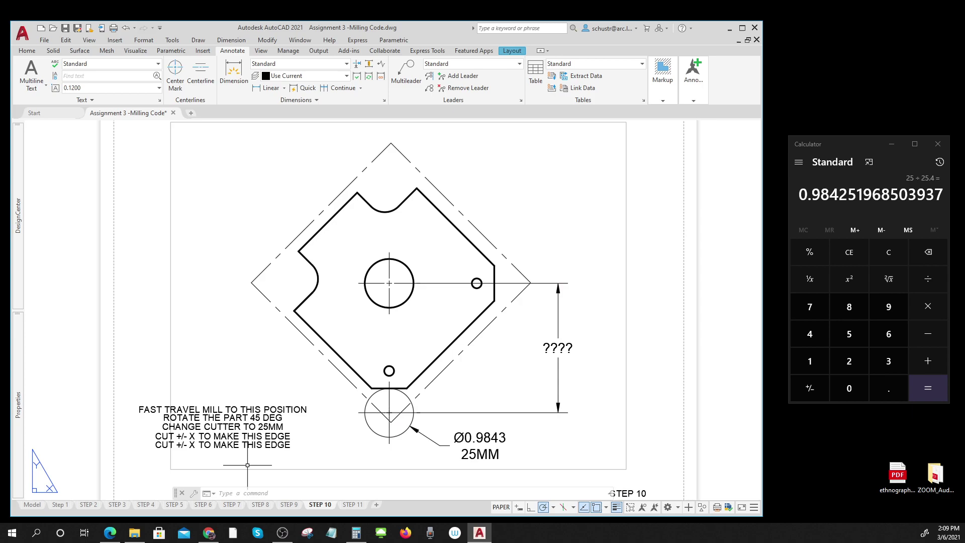
{"action": "left_click", "coordinate": [352, 504]}
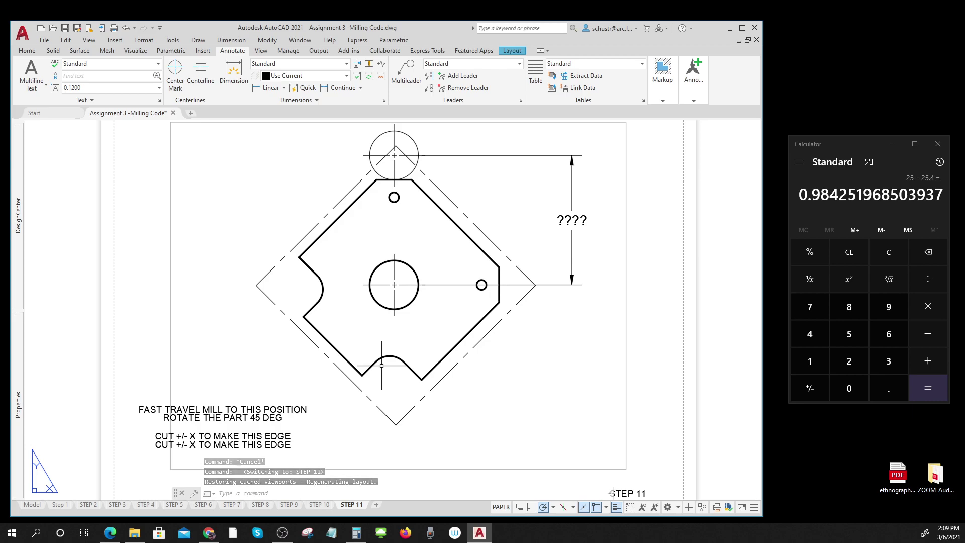
In model space, zoom out and centre the whole row of part views
{"action": "left_click", "coordinate": [32, 504]}
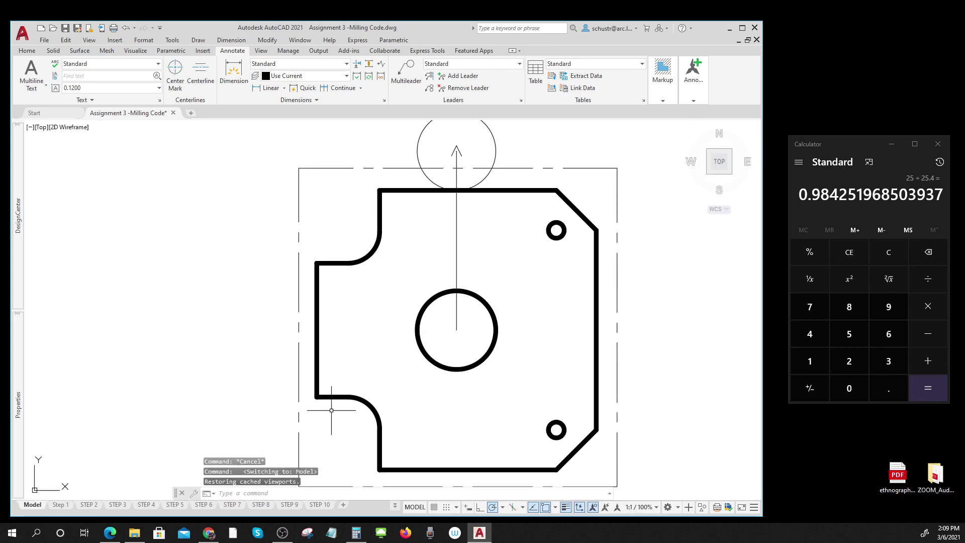
{"action": "scroll", "coordinate": [370, 397], "scroll_direction": "down", "scroll_amount": 5}
{"action": "scroll", "coordinate": [370, 397], "scroll_direction": "down", "scroll_amount": 5}
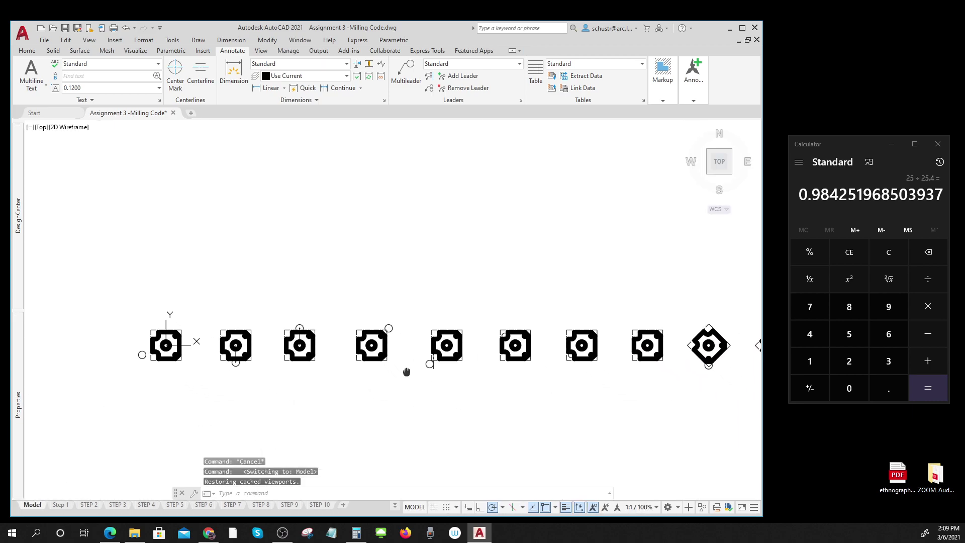
{"action": "middle_click_drag", "start_coordinate": [340, 364], "coordinate": [265, 365]}
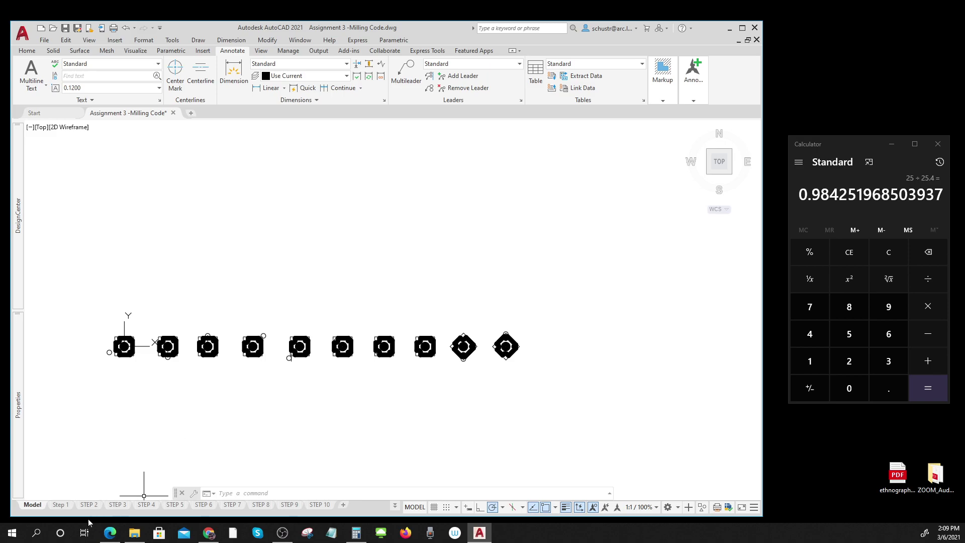
Review the Step 1, STEP 2, STEP 3 and STEP 4 layouts in order
{"action": "left_click", "coordinate": [59, 504]}
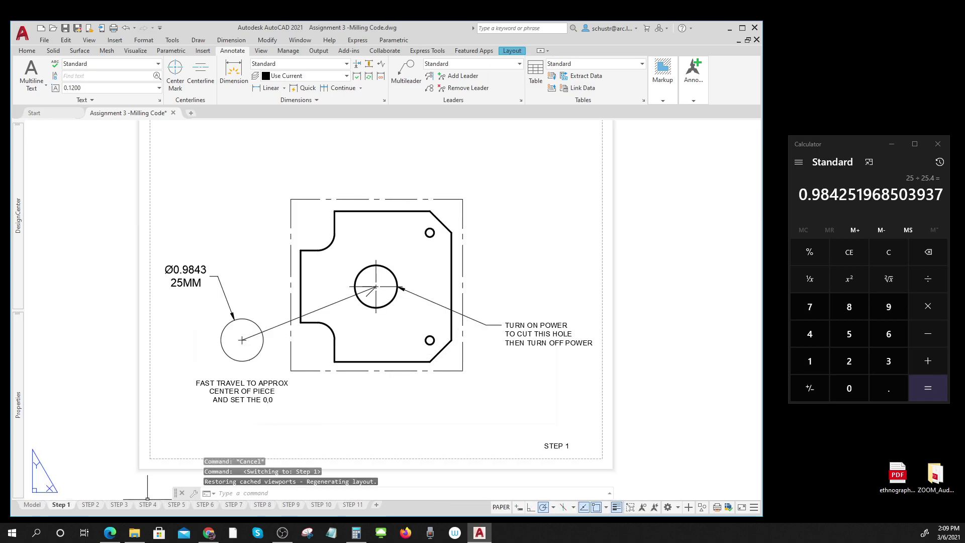
{"action": "left_click", "coordinate": [93, 507]}
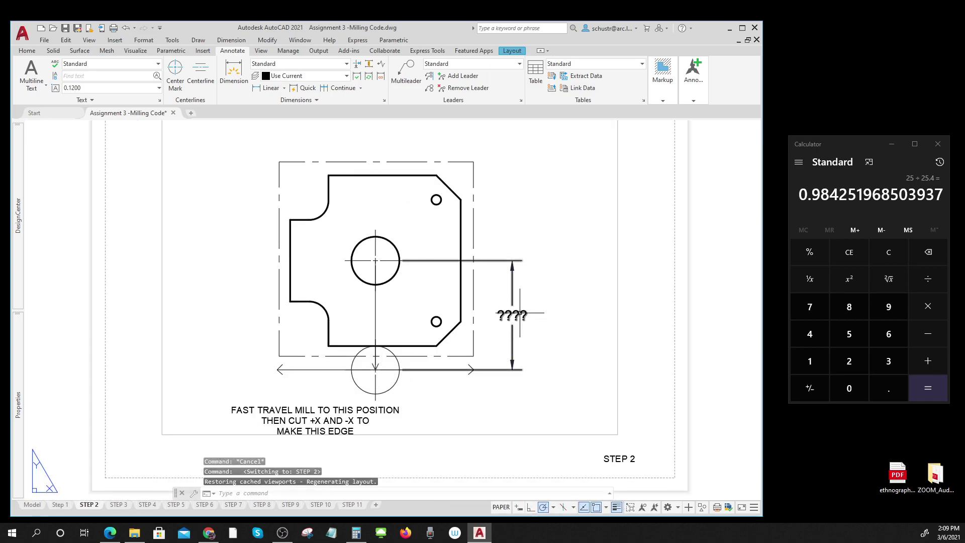
{"action": "left_click", "coordinate": [120, 506]}
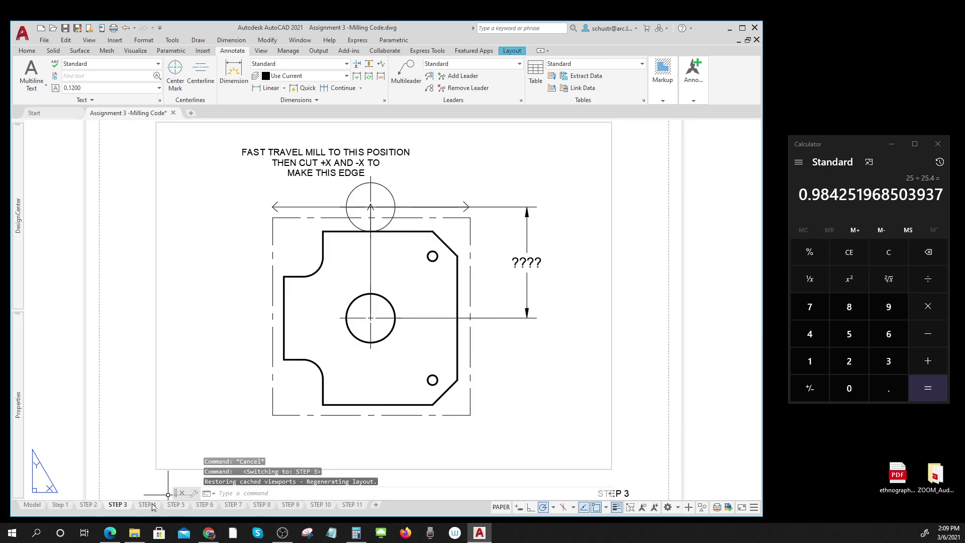
{"action": "left_click", "coordinate": [147, 505]}
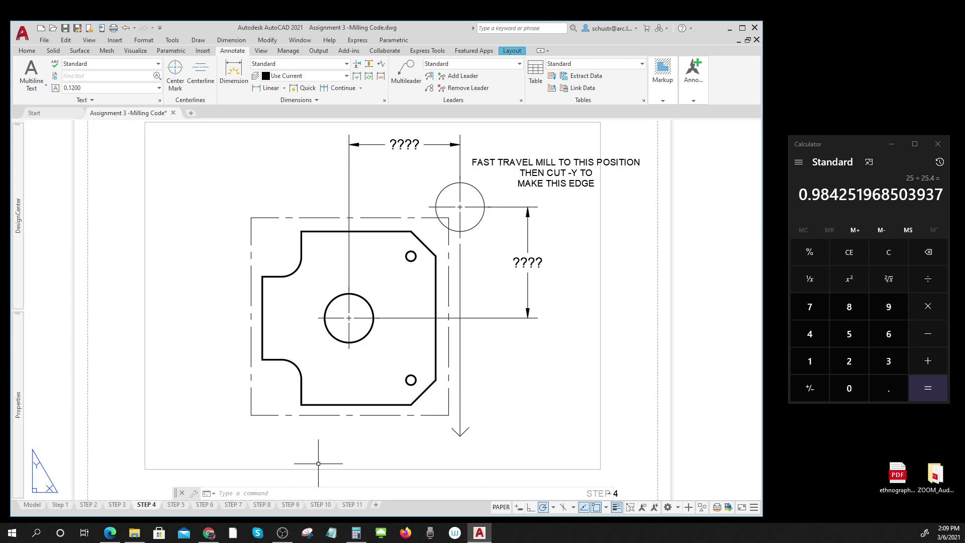
Flip rapidly through all eleven layouts, Step 1 through STEP 11
{"action": "left_click", "coordinate": [59, 504]}
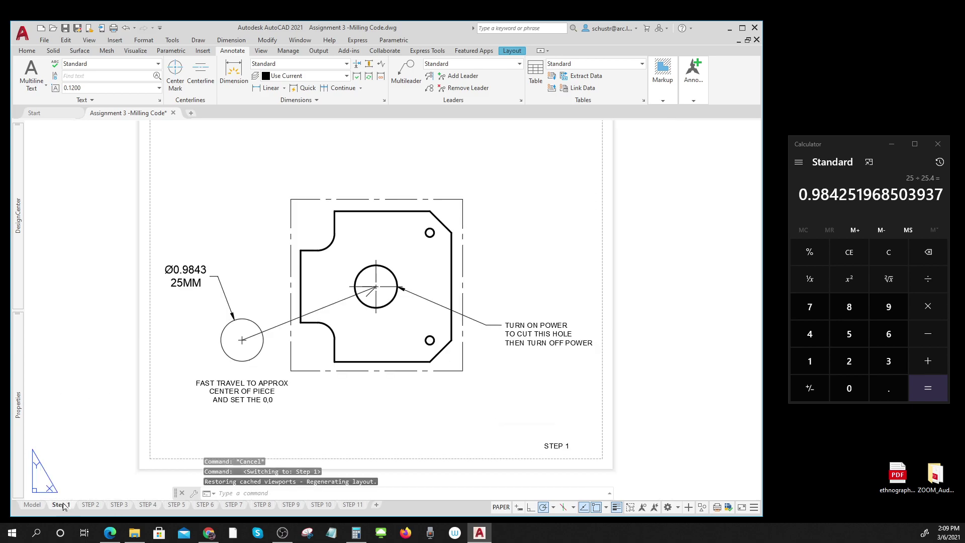
{"action": "left_click", "coordinate": [95, 505]}
{"action": "left_click", "coordinate": [118, 506]}
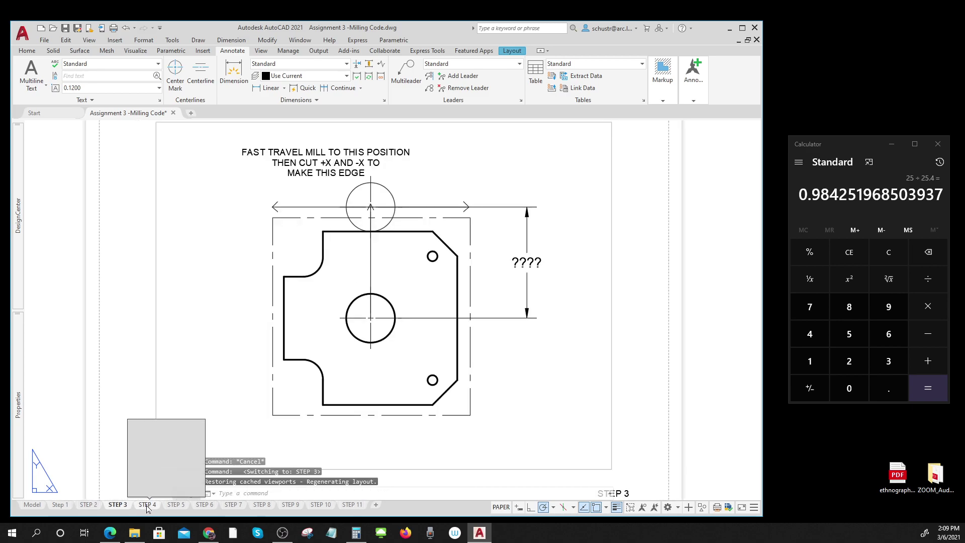
{"action": "left_click", "coordinate": [148, 505]}
{"action": "left_click", "coordinate": [176, 505]}
{"action": "left_click", "coordinate": [204, 505]}
{"action": "left_click", "coordinate": [233, 505]}
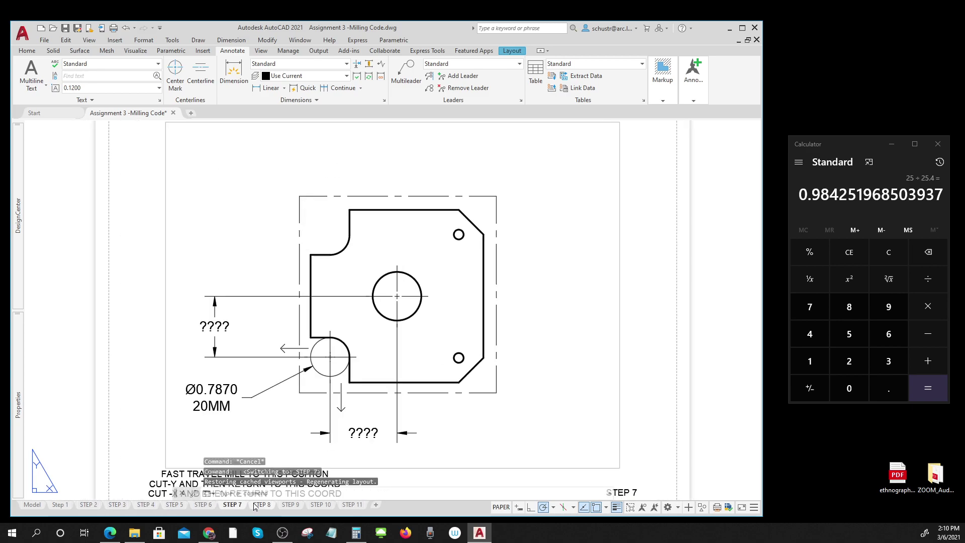
{"action": "left_click", "coordinate": [257, 506]}
{"action": "left_click", "coordinate": [290, 505]}
{"action": "left_click", "coordinate": [320, 505]}
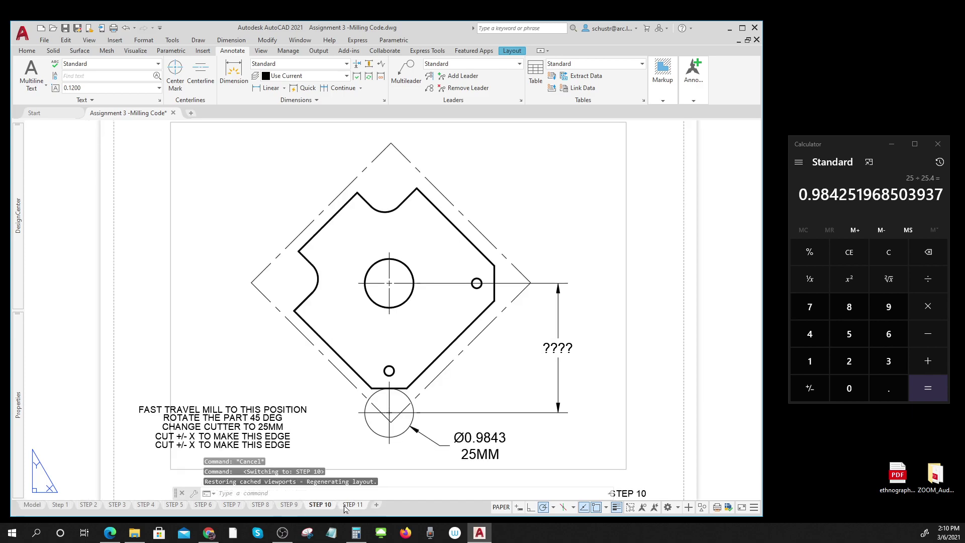
{"action": "left_click", "coordinate": [346, 507]}
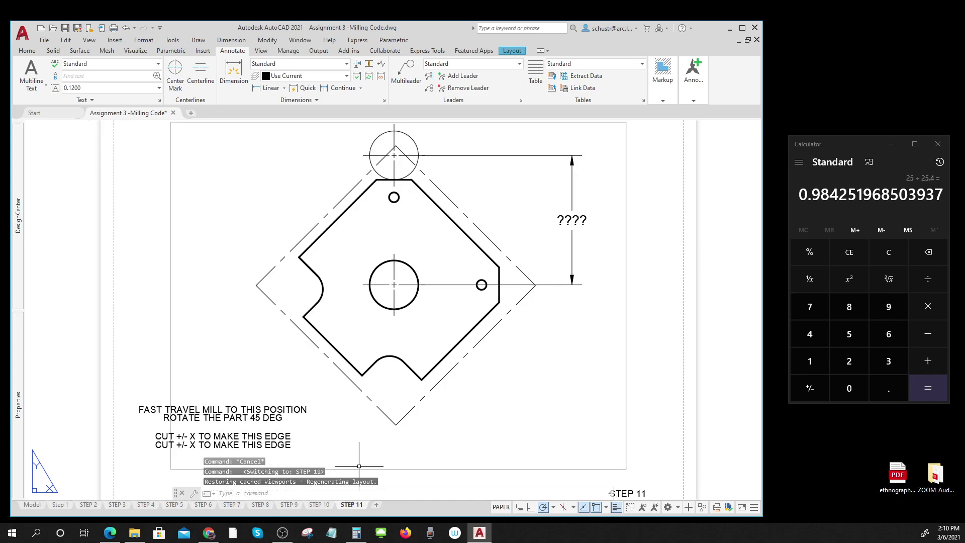
Start a publish from the Application menu, then cancel it without saving the sheet list
{"action": "left_click", "coordinate": [22, 34]}
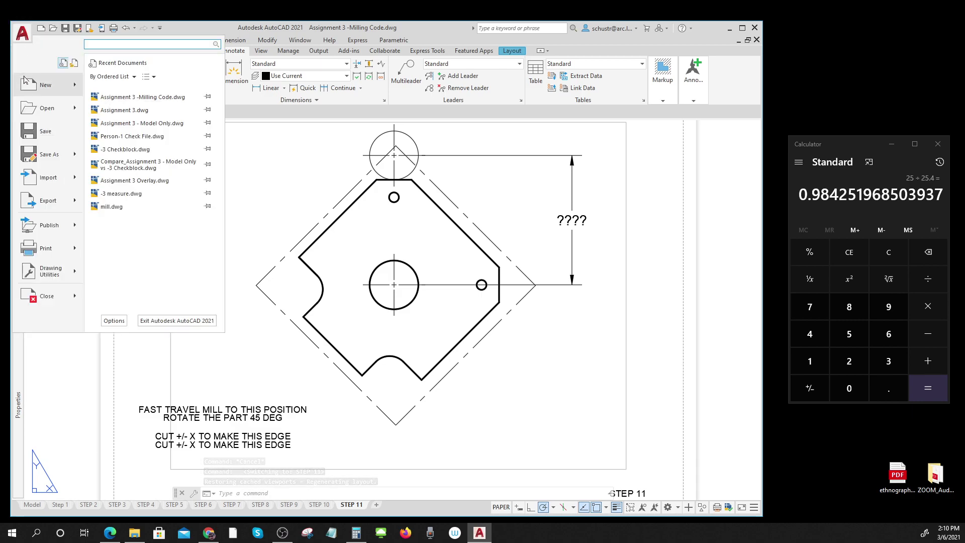
{"action": "left_click", "coordinate": [42, 231]}
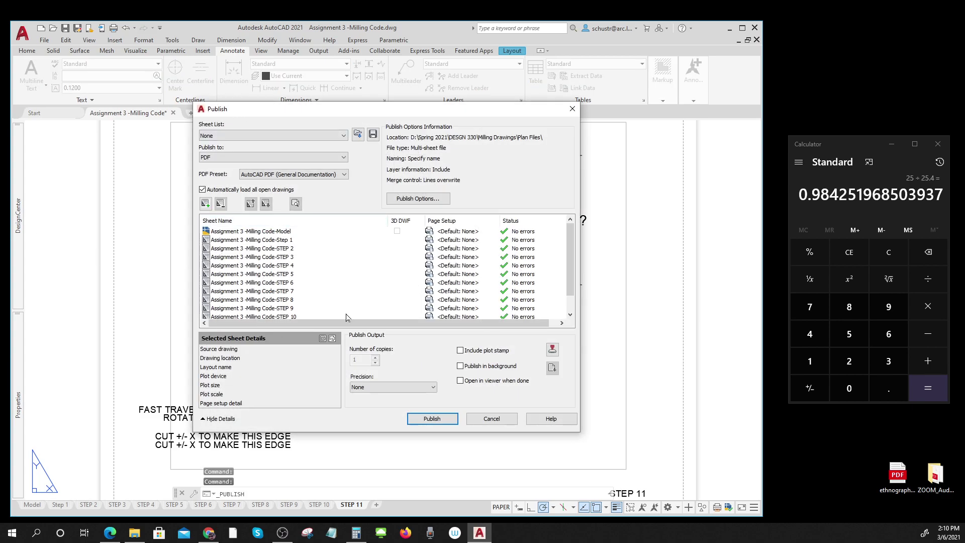
{"action": "left_click", "coordinate": [493, 418]}
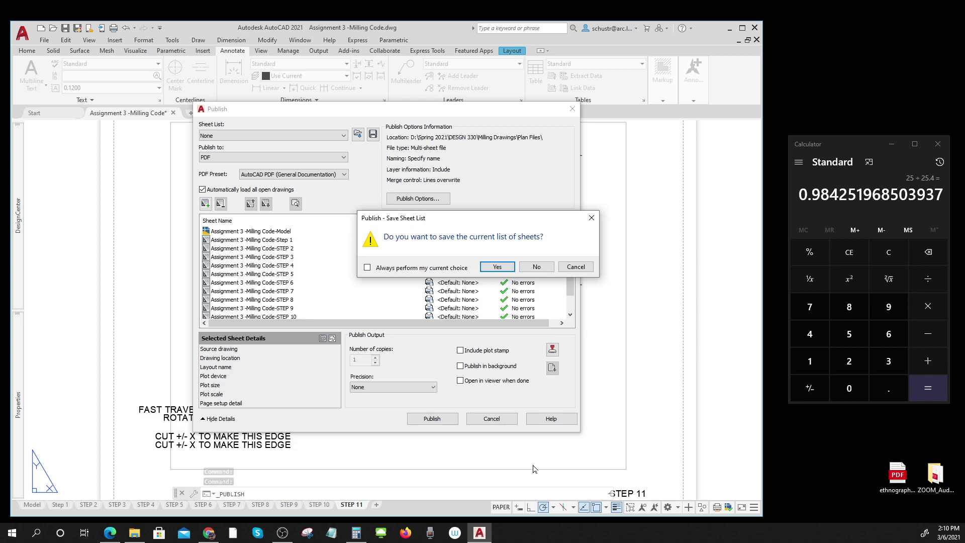
{"action": "left_click", "coordinate": [533, 269]}
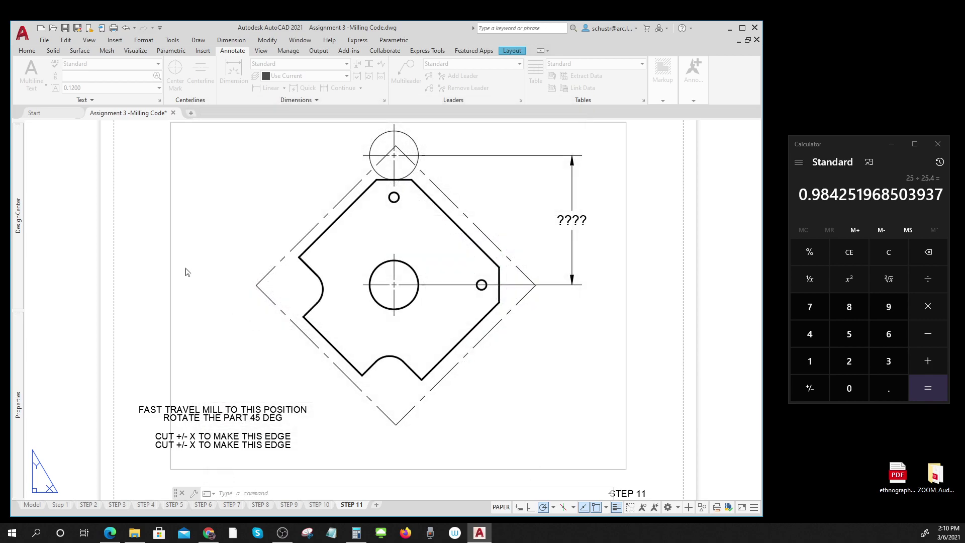
Open the Publish dialog through Application menu > Print > Batch Plot
{"action": "left_click", "coordinate": [22, 34]}
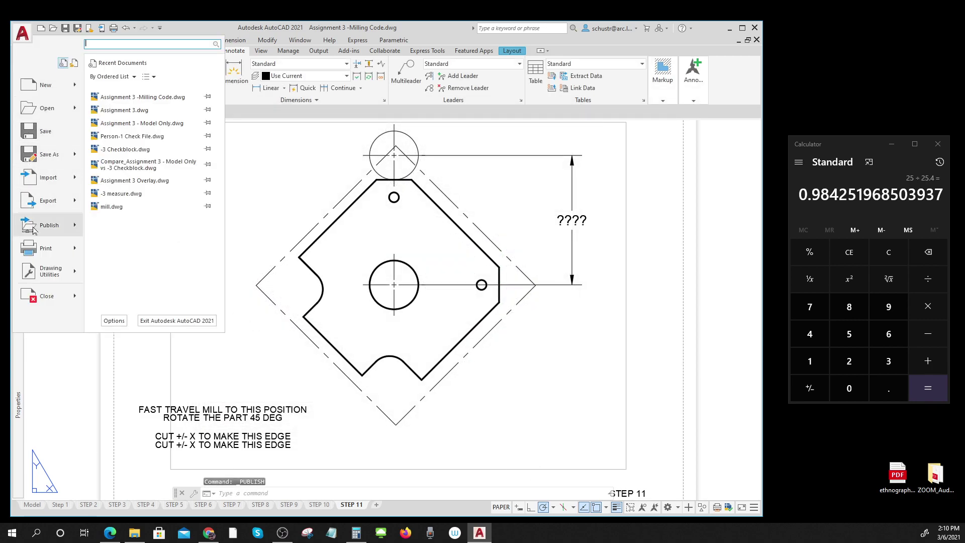
{"action": "mouse_move", "coordinate": [77, 231]}
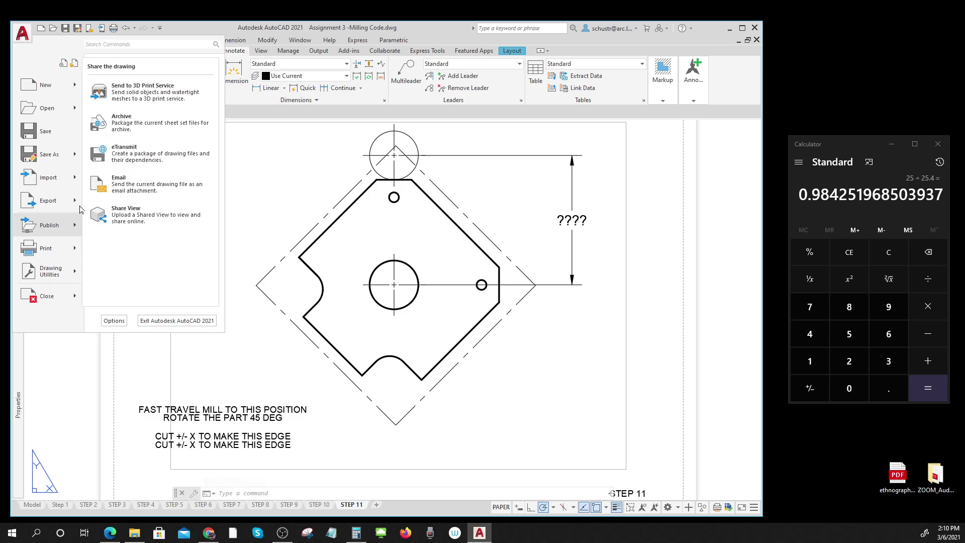
{"action": "mouse_move", "coordinate": [49, 259]}
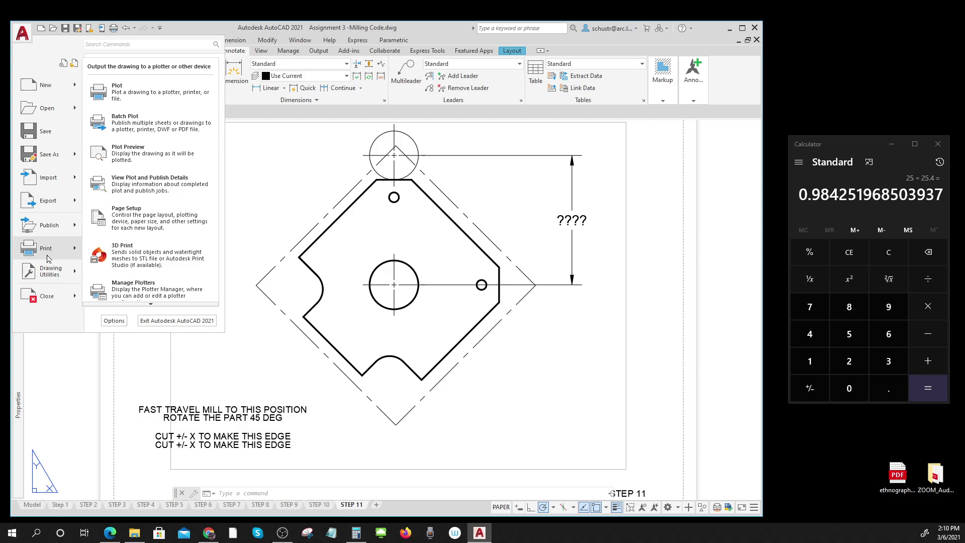
{"action": "left_click", "coordinate": [125, 123]}
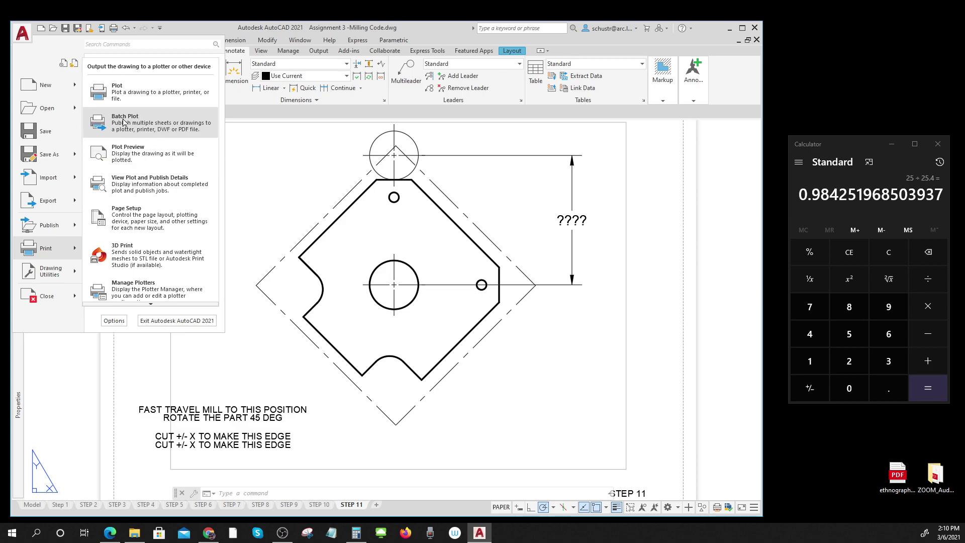
{"action": "left_click", "coordinate": [123, 122]}
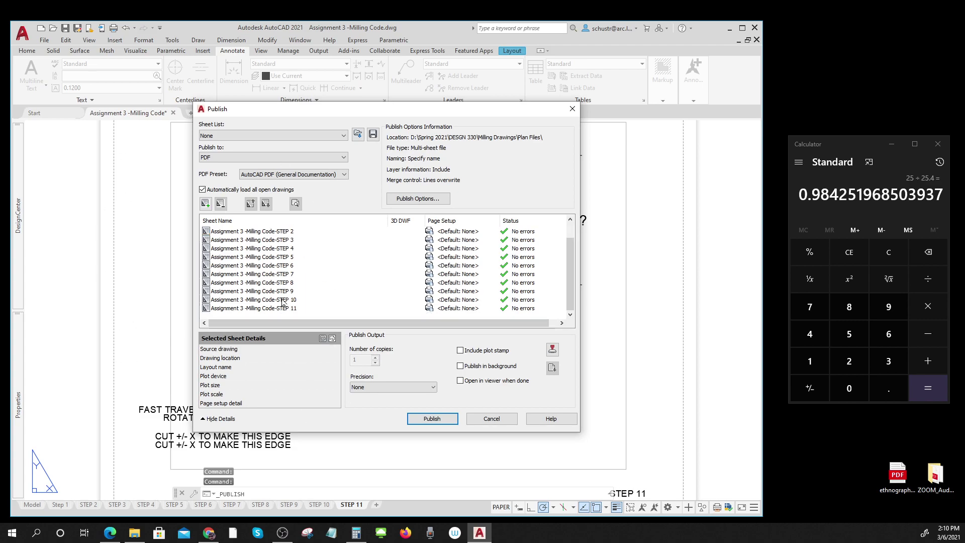
Select the STEP 3 through STEP 11 sheets in the publish list
{"action": "scroll", "coordinate": [229, 243], "scroll_direction": "down", "scroll_amount": 1}
{"action": "left_click", "coordinate": [229, 240]}
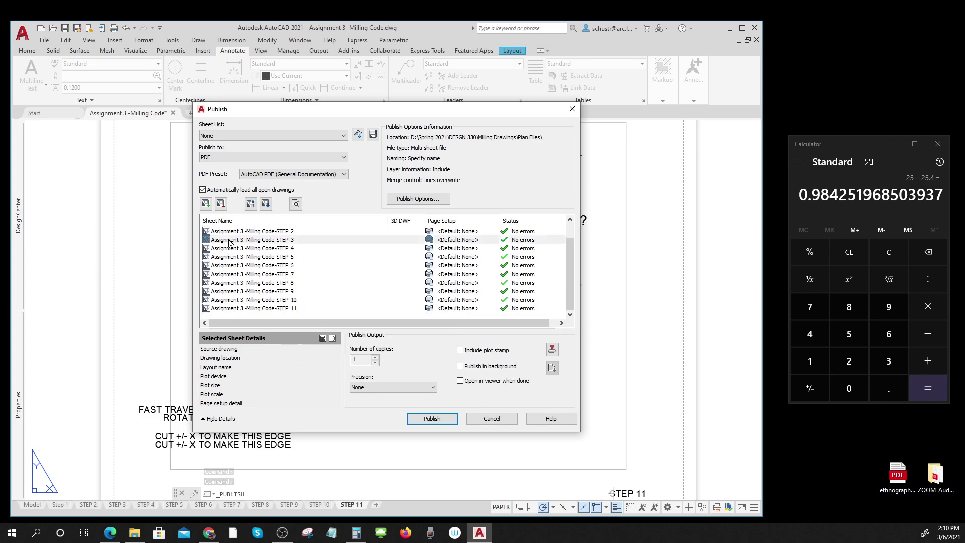
{"action": "left_click", "coordinate": [249, 308], "text": "ctrl"}
{"action": "left_click", "coordinate": [250, 301], "text": "ctrl"}
{"action": "left_click", "coordinate": [252, 294], "text": "ctrl"}
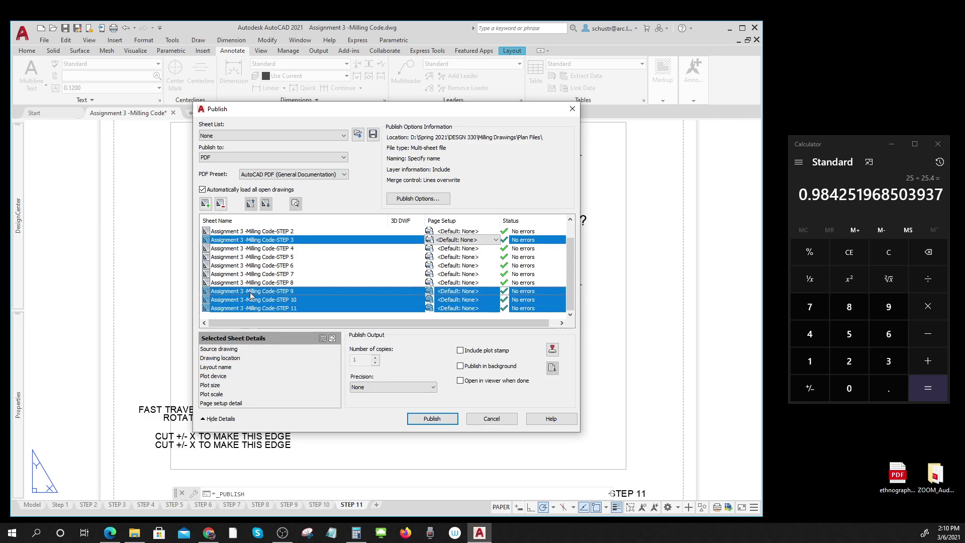
{"action": "left_click", "coordinate": [253, 283], "text": "ctrl"}
{"action": "left_click", "coordinate": [256, 274], "text": "ctrl"}
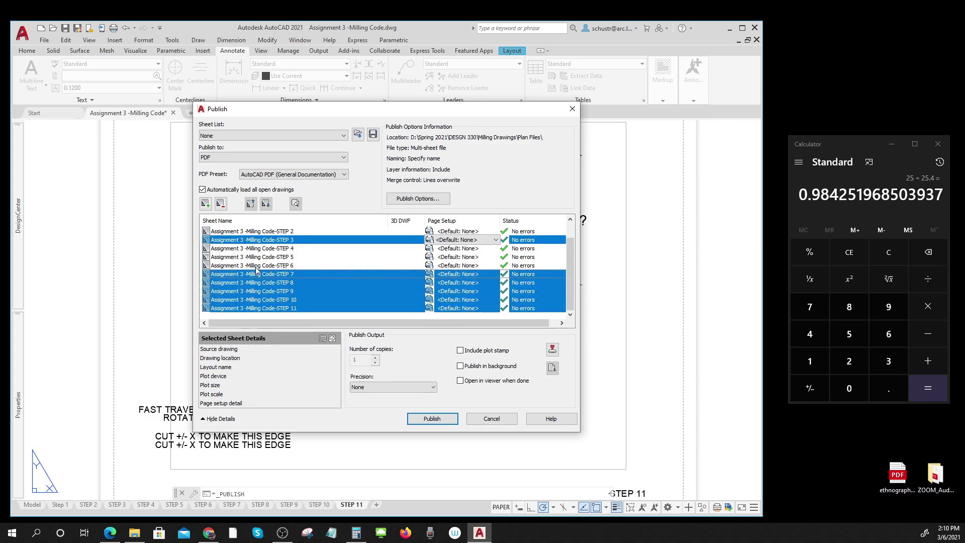
{"action": "left_click", "coordinate": [257, 266], "text": "ctrl"}
{"action": "left_click", "coordinate": [257, 257], "text": "ctrl"}
{"action": "left_click", "coordinate": [257, 249], "text": "ctrl"}
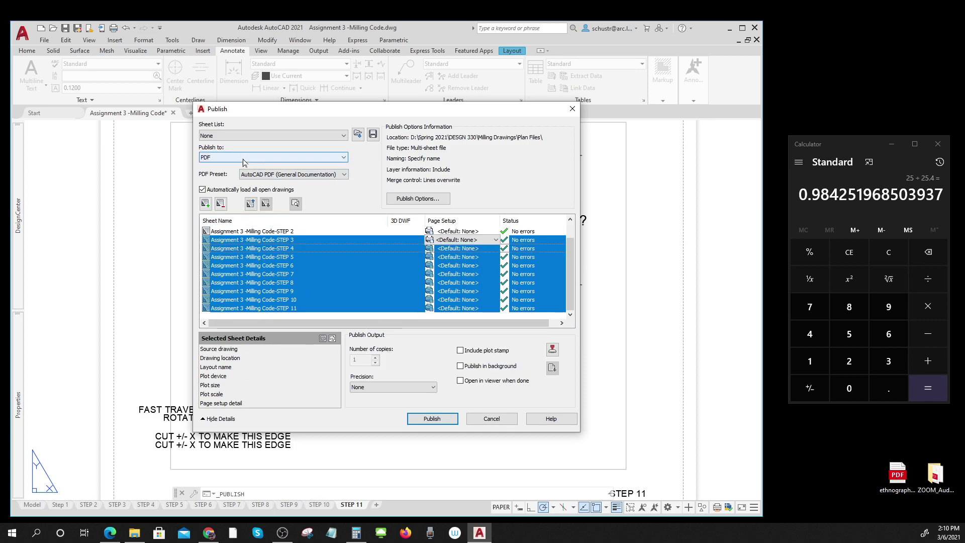
Set Publish to PDF and bring up the PDF Publish Options
{"action": "left_click", "coordinate": [228, 161]}
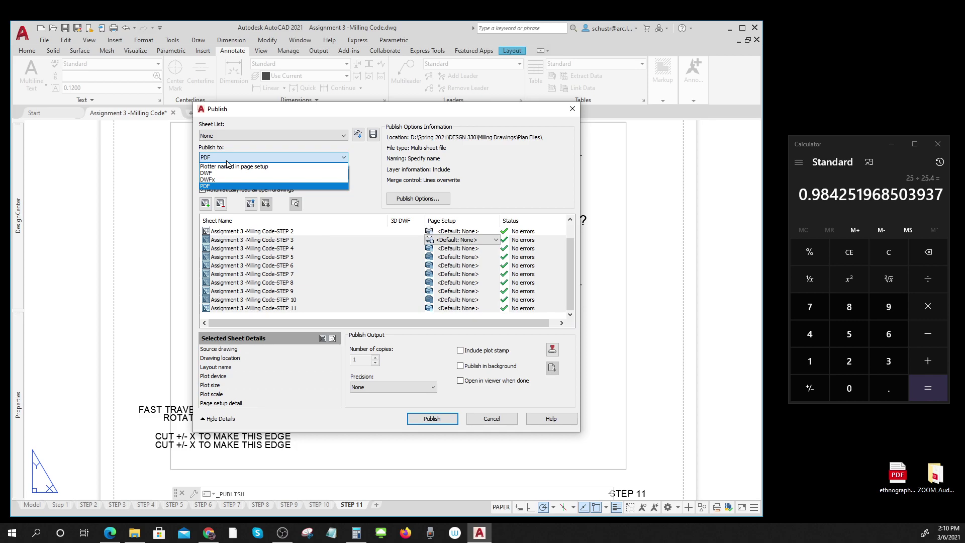
{"action": "left_click", "coordinate": [232, 159]}
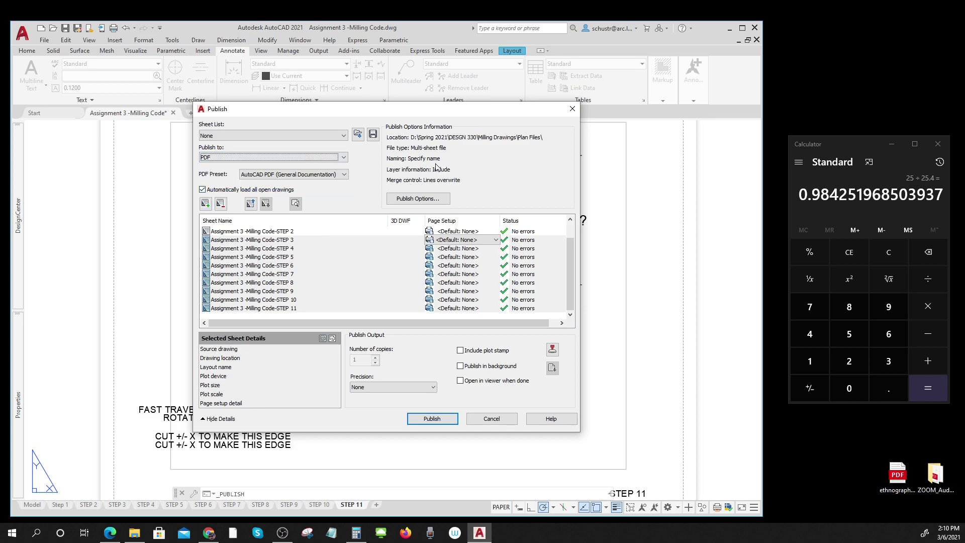
{"action": "left_click", "coordinate": [417, 198]}
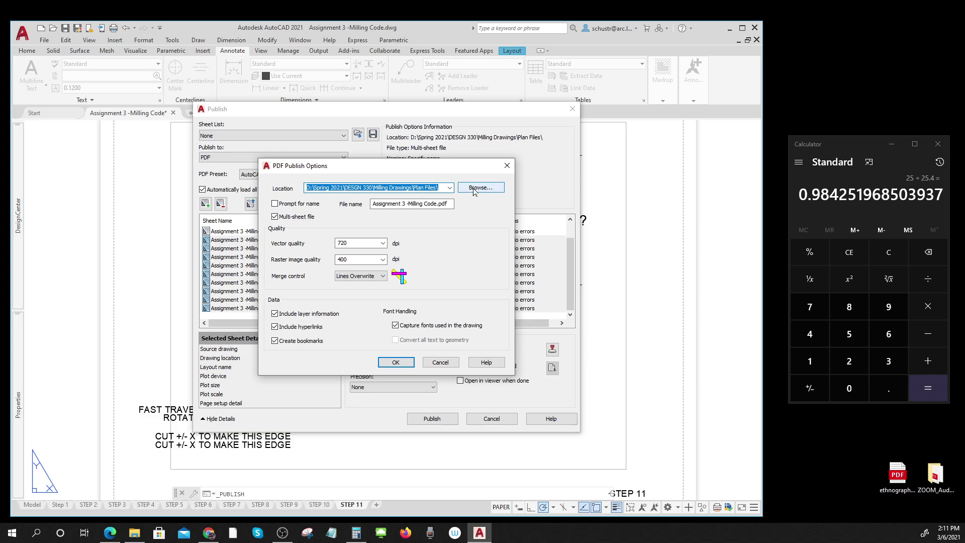
Enable Multi-sheet file, keep vector quality at 720 dpi, and accept the PDF options
{"action": "left_click", "coordinate": [275, 219]}
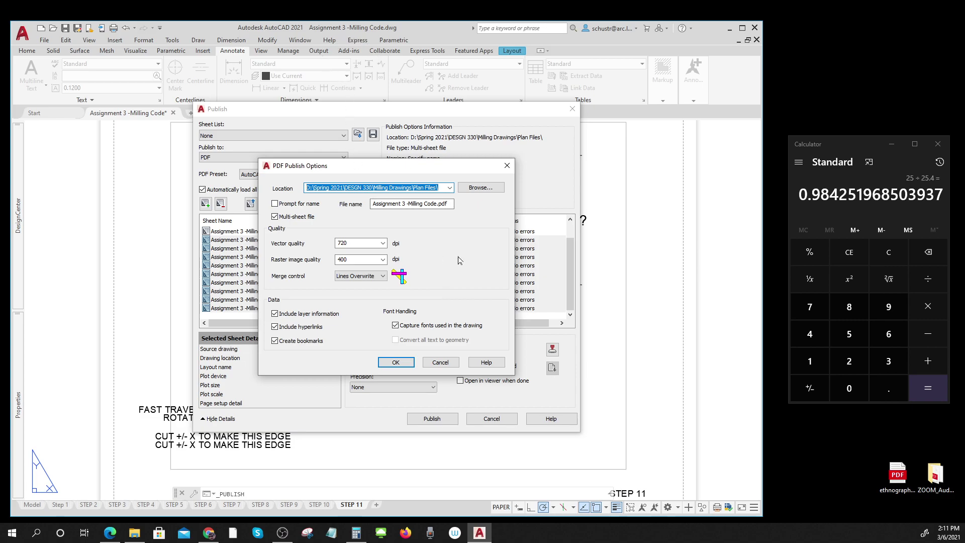
{"action": "left_click", "coordinate": [383, 244]}
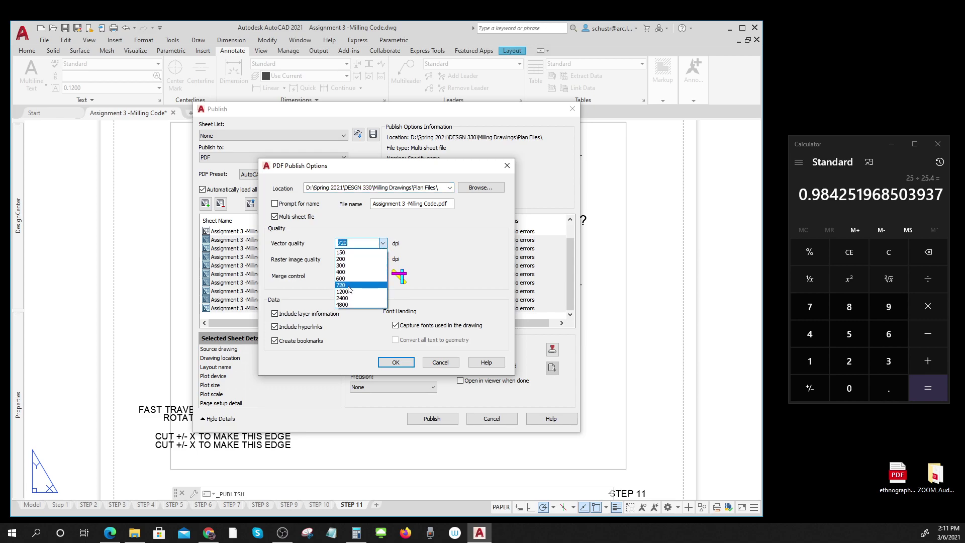
{"action": "left_click", "coordinate": [349, 286]}
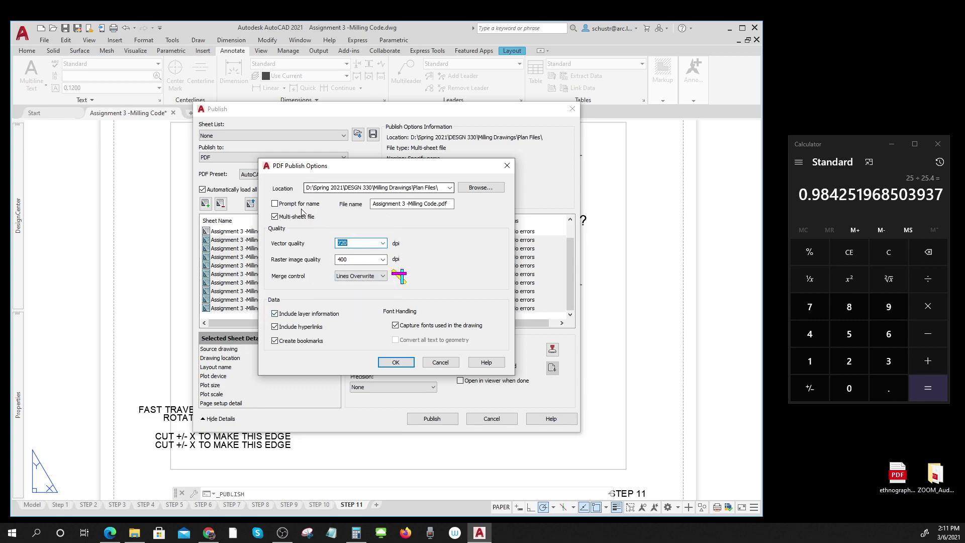
{"action": "left_click", "coordinate": [397, 362]}
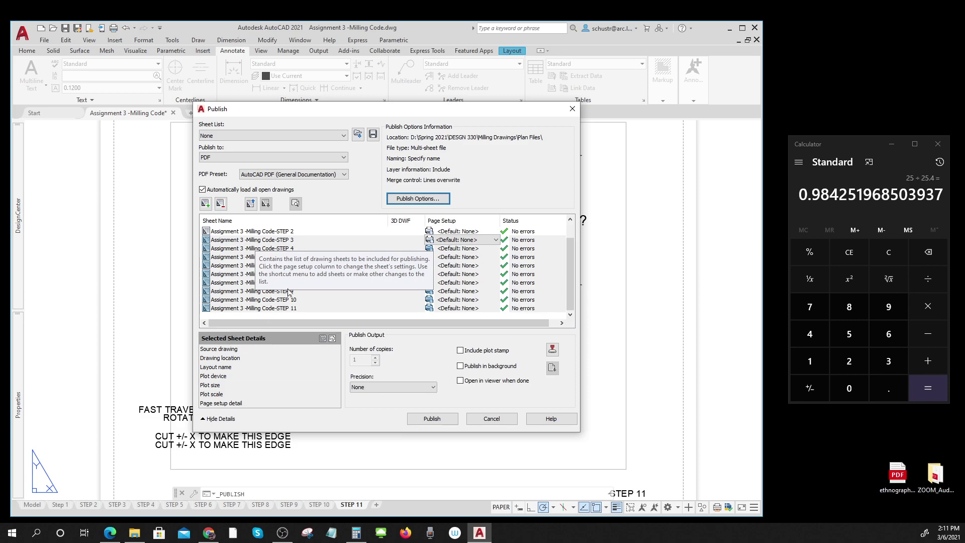
Select the Step 1 through STEP 11 layouts as one range in the Publish sheet list
{"action": "scroll", "coordinate": [318, 299], "scroll_direction": "up", "scroll_amount": 1}
{"action": "left_click", "coordinate": [237, 243]}
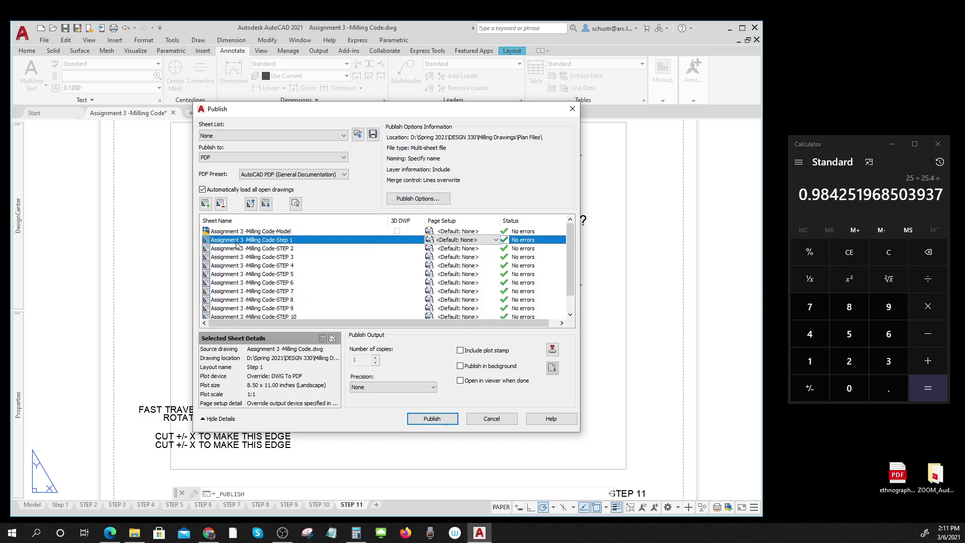
{"action": "scroll", "coordinate": [250, 309], "scroll_direction": "down", "scroll_amount": 1}
{"action": "left_click", "coordinate": [251, 308], "text": "shift"}
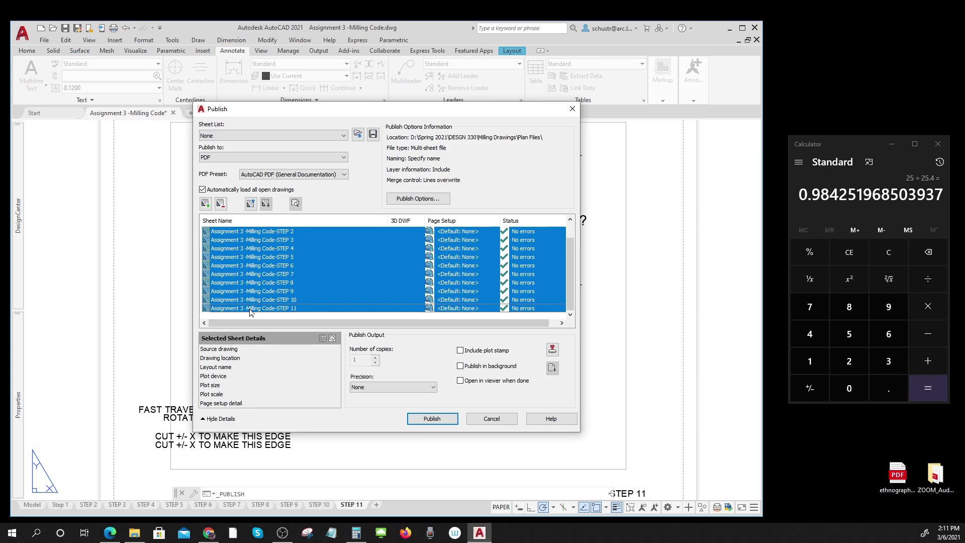
{"action": "scroll", "coordinate": [271, 251], "scroll_direction": "up", "scroll_amount": 1}
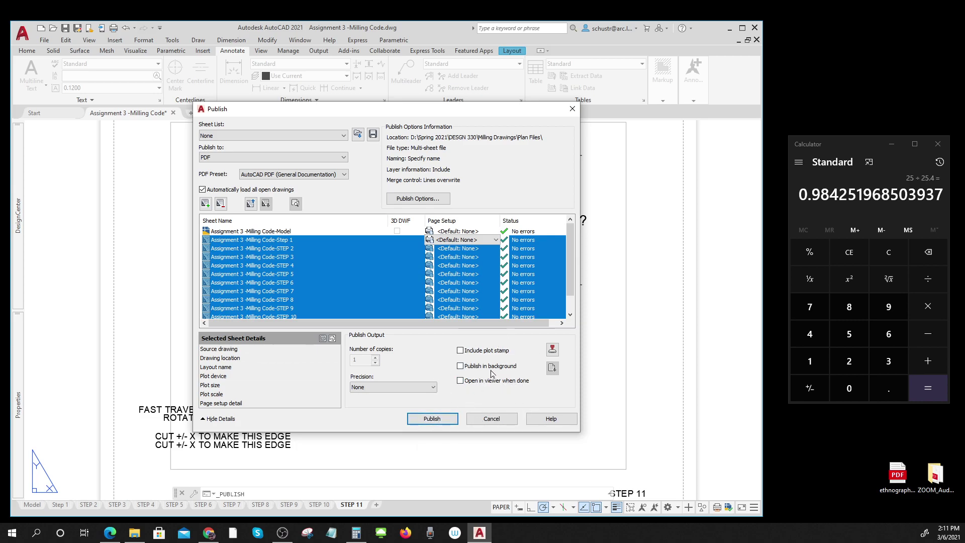
Publish the sheets, overwriting 'Assignment 3 -Milling Code.pdf' without saving the sheet list
{"action": "left_click", "coordinate": [433, 420]}
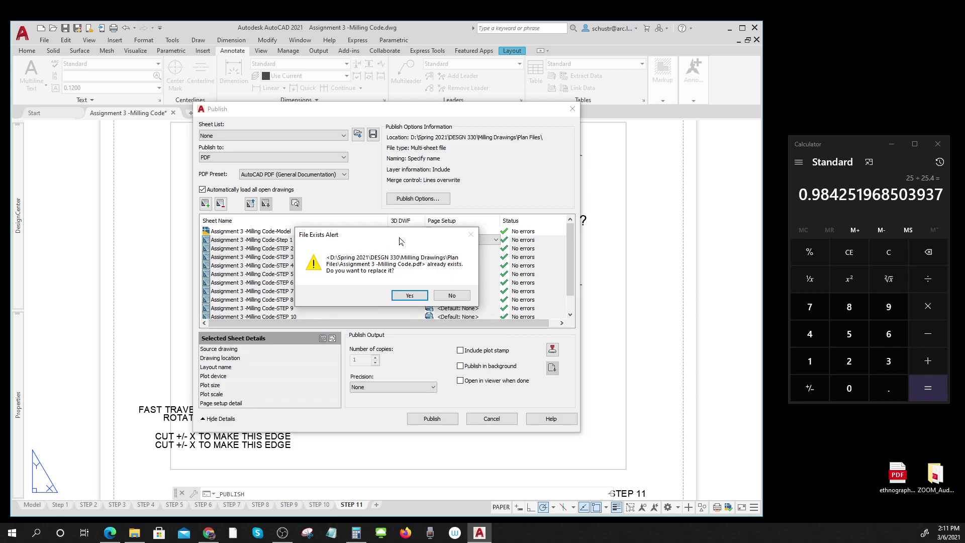
{"action": "left_click", "coordinate": [410, 296]}
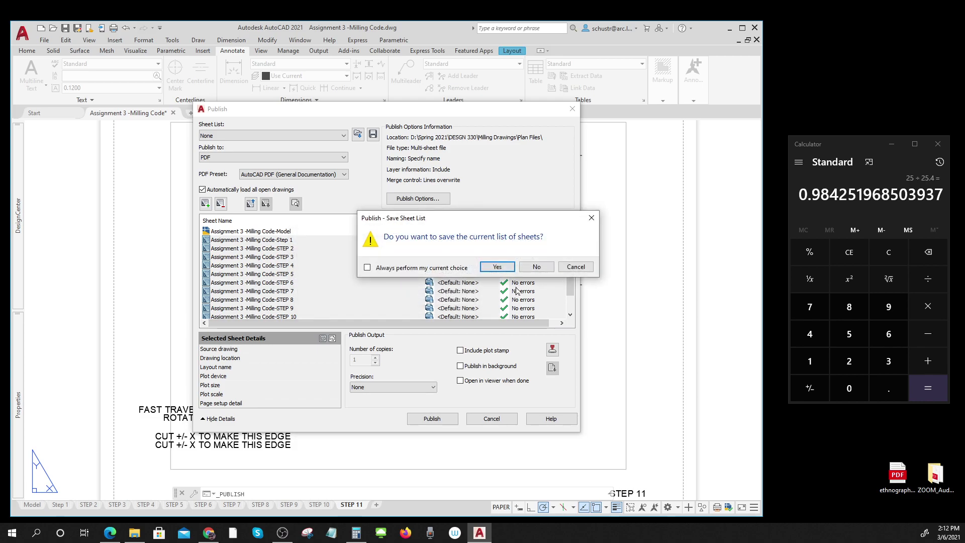
{"action": "left_click", "coordinate": [537, 267]}
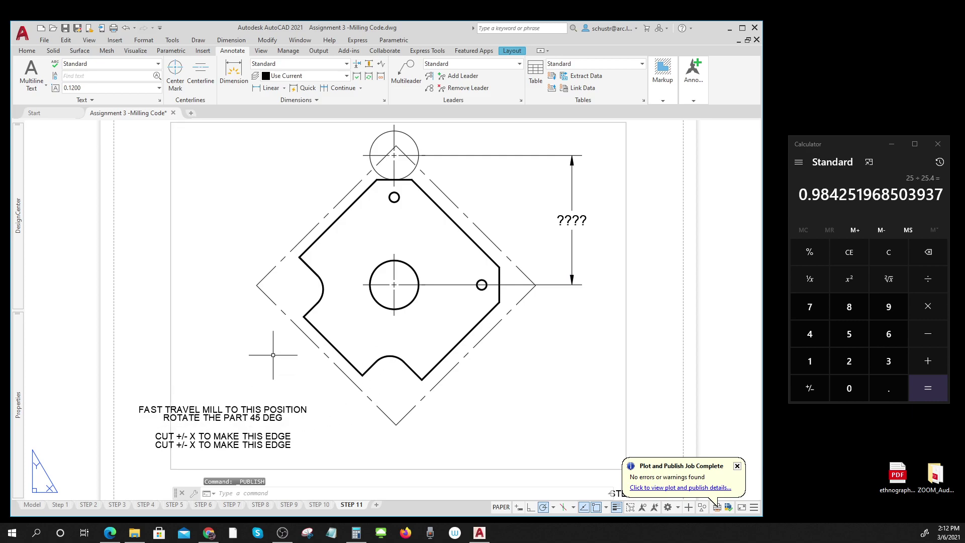
{"action": "left_click", "coordinate": [134, 532]}
Open 'Assignment 3 -Milling Code.pdf' in Edge and look through the first step pages
{"action": "double_click", "coordinate": [488, 202]}
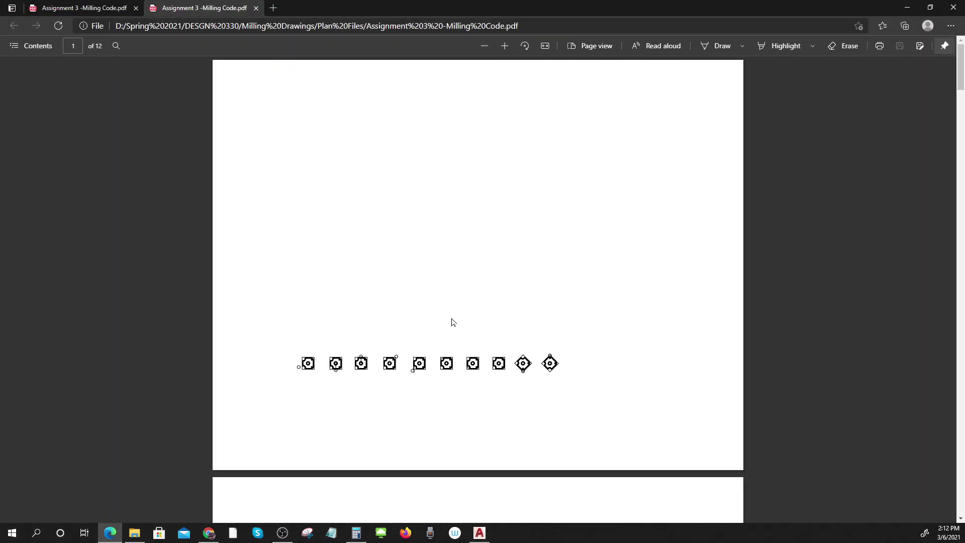
{"action": "scroll", "coordinate": [455, 322], "scroll_direction": "down", "scroll_amount": 7}
{"action": "scroll", "coordinate": [455, 316], "scroll_direction": "down", "scroll_amount": 10}
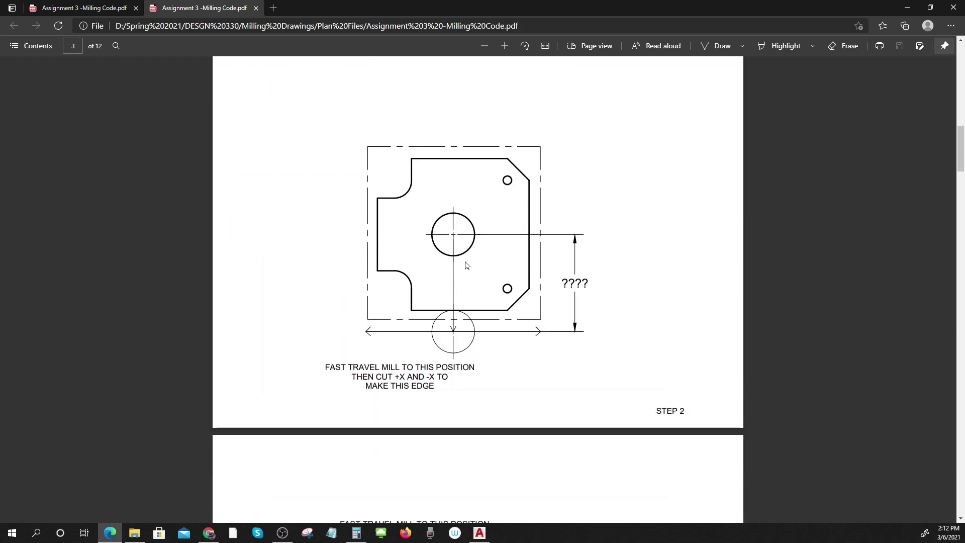
{"action": "scroll", "coordinate": [465, 266], "scroll_direction": "down", "scroll_amount": 11}
{"action": "scroll", "coordinate": [466, 265], "scroll_direction": "down", "scroll_amount": 3}
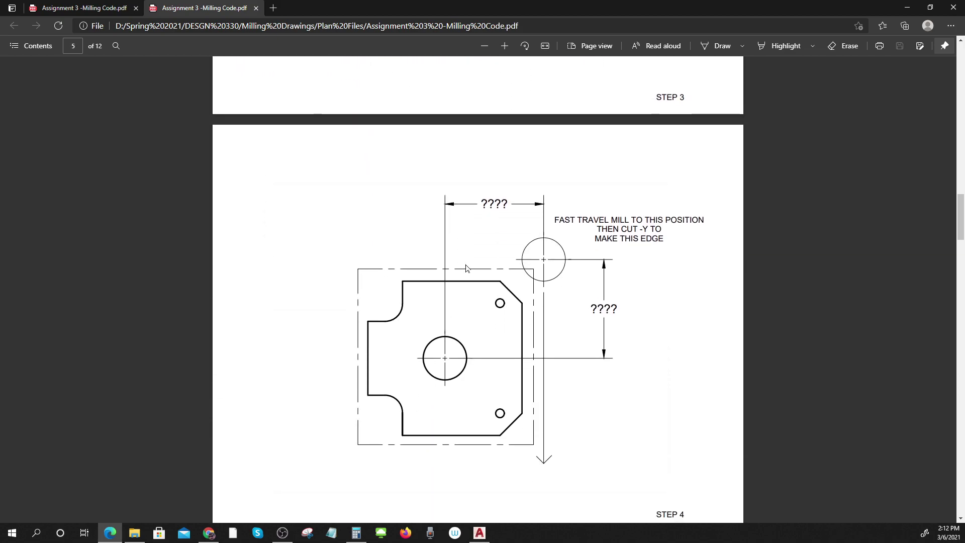
{"action": "scroll", "coordinate": [466, 270], "scroll_direction": "down", "scroll_amount": 8}
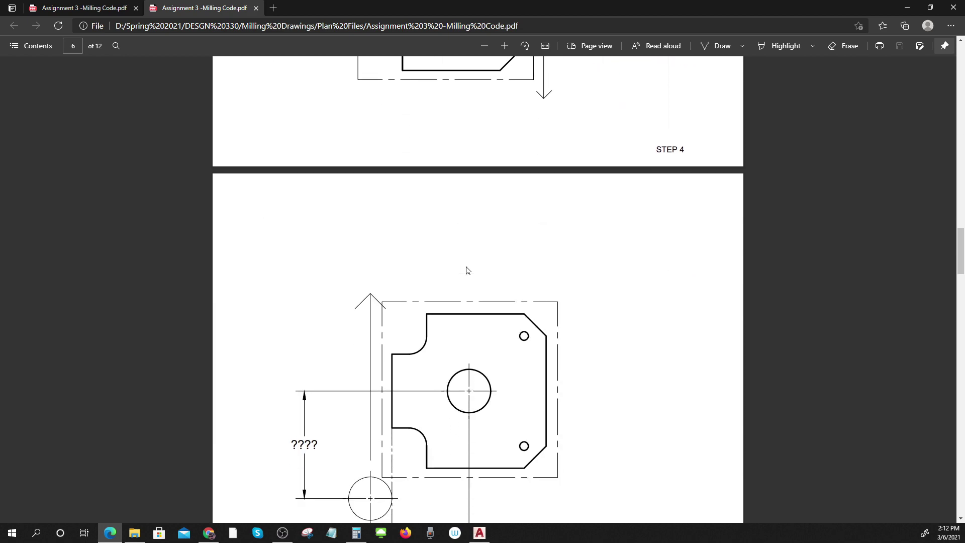
{"action": "scroll", "coordinate": [467, 270], "scroll_direction": "down", "scroll_amount": 2}
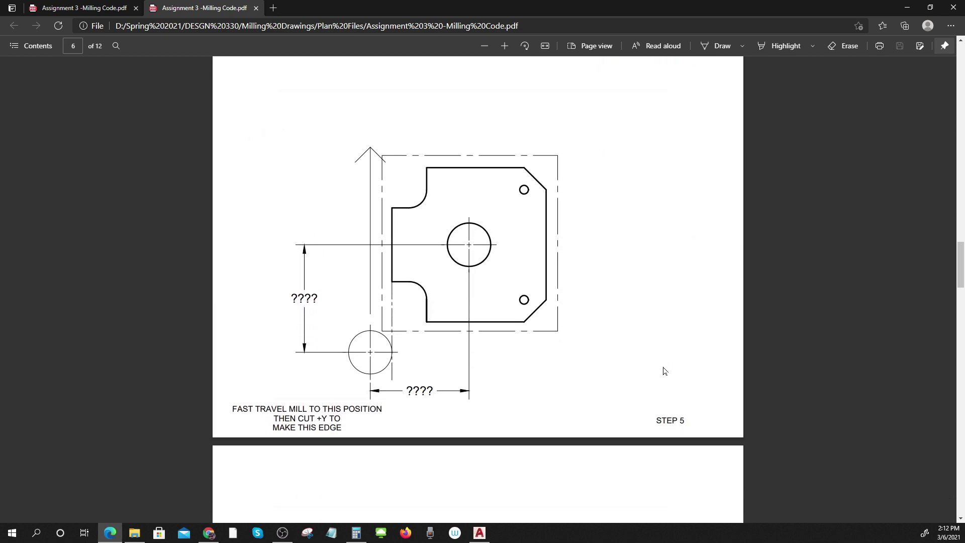
Continue through the later pages to page 11 of 12, the STEP 11 sheet
{"action": "scroll", "coordinate": [486, 307], "scroll_direction": "down", "scroll_amount": 9}
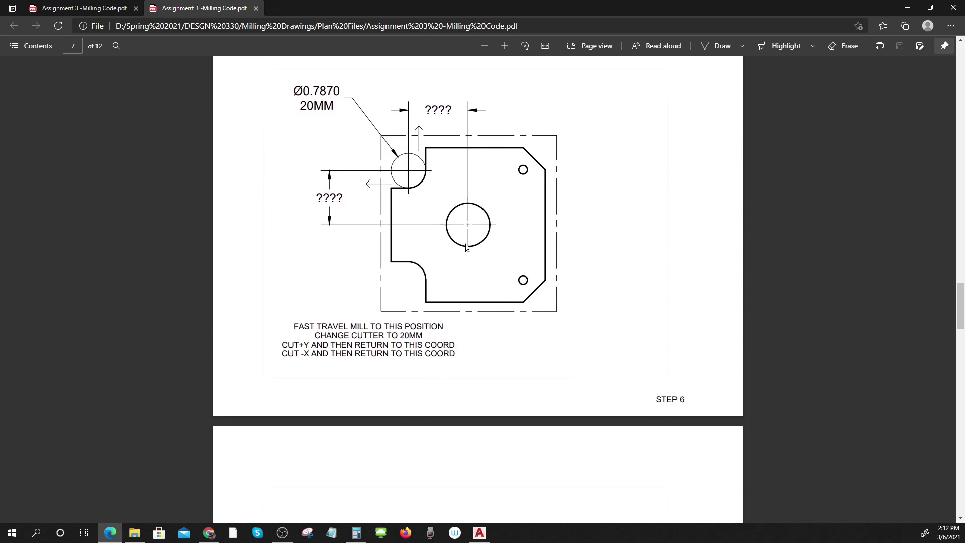
{"action": "scroll", "coordinate": [467, 247], "scroll_direction": "down", "scroll_amount": 2}
{"action": "scroll", "coordinate": [467, 246], "scroll_direction": "down", "scroll_amount": 12}
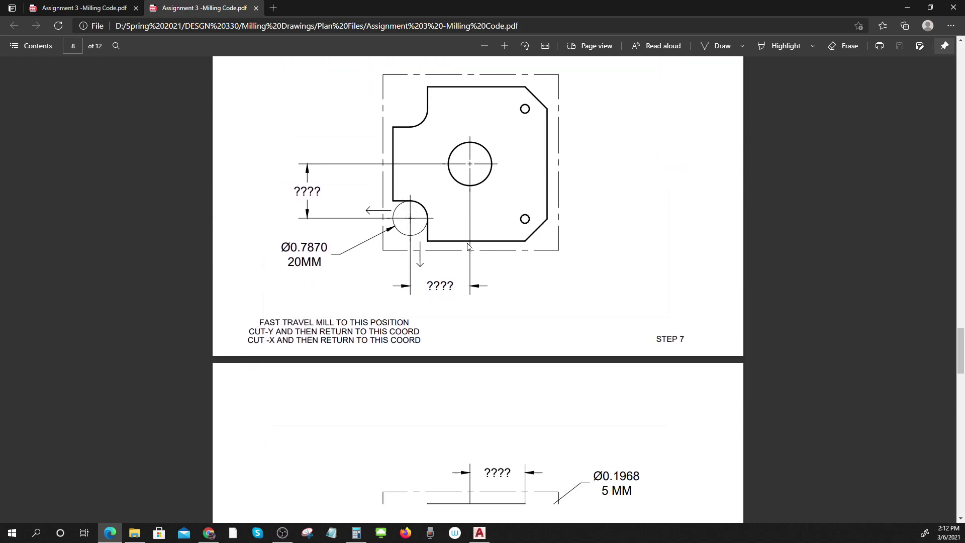
{"action": "scroll", "coordinate": [468, 246], "scroll_direction": "down", "scroll_amount": 2}
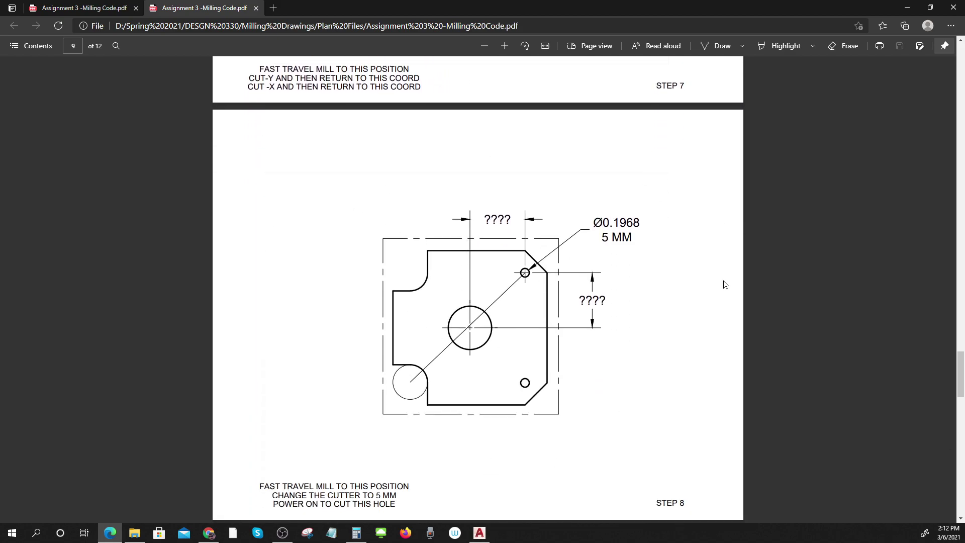
{"action": "scroll", "coordinate": [465, 361], "scroll_direction": "down", "scroll_amount": 2}
{"action": "scroll", "coordinate": [465, 361], "scroll_direction": "down", "scroll_amount": 7}
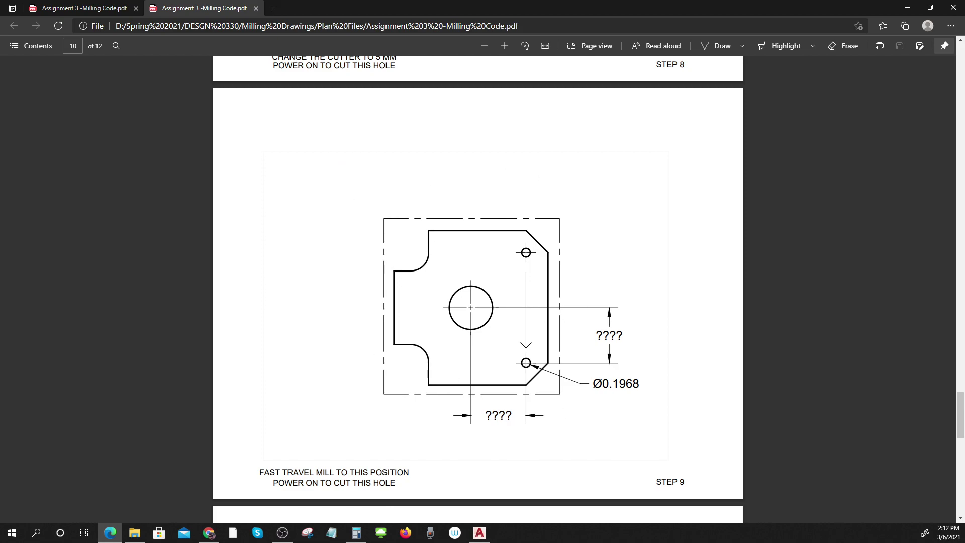
{"action": "scroll", "coordinate": [478, 290], "scroll_direction": "down", "scroll_amount": 16}
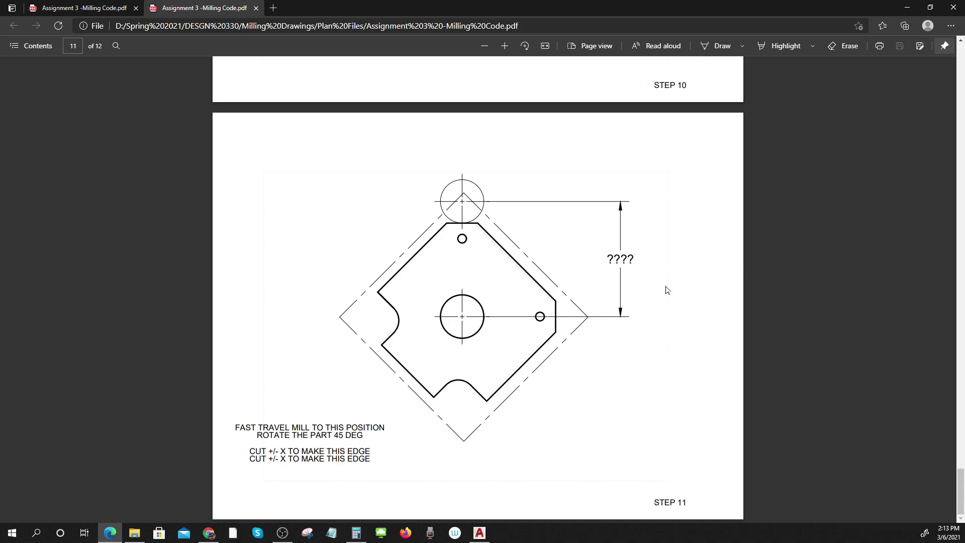
{"action": "scroll", "coordinate": [668, 284], "scroll_direction": "up", "scroll_amount": 20}
{"action": "scroll", "coordinate": [666, 296], "scroll_direction": "up", "scroll_amount": 20}
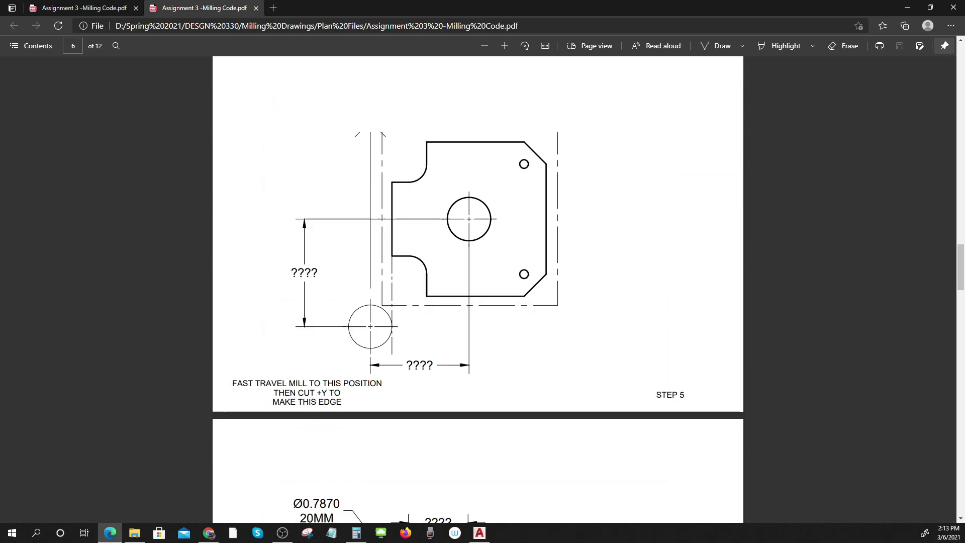
{"action": "scroll", "coordinate": [666, 295], "scroll_direction": "up", "scroll_amount": 5}
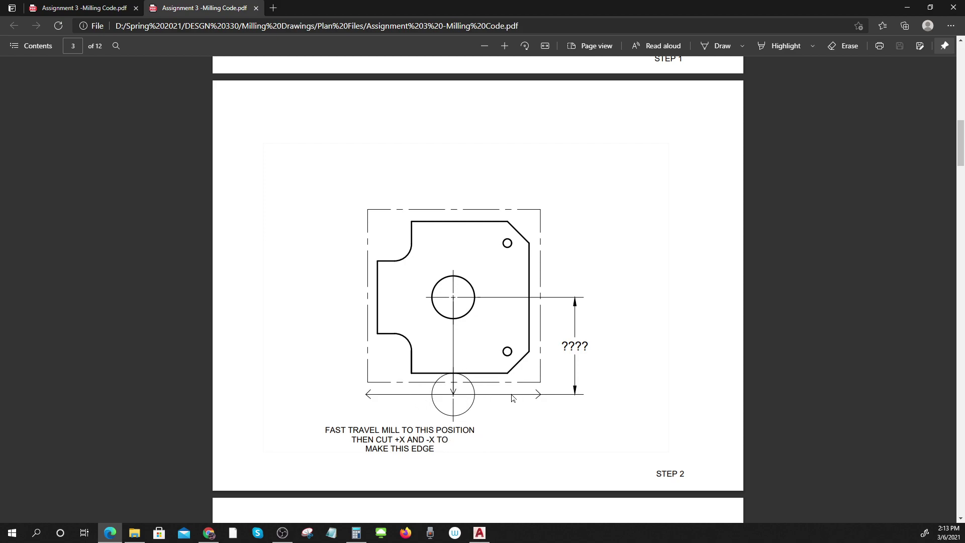
{"action": "scroll", "coordinate": [521, 399], "scroll_direction": "down", "scroll_amount": 10}
{"action": "scroll", "coordinate": [521, 398], "scroll_direction": "down", "scroll_amount": 10}
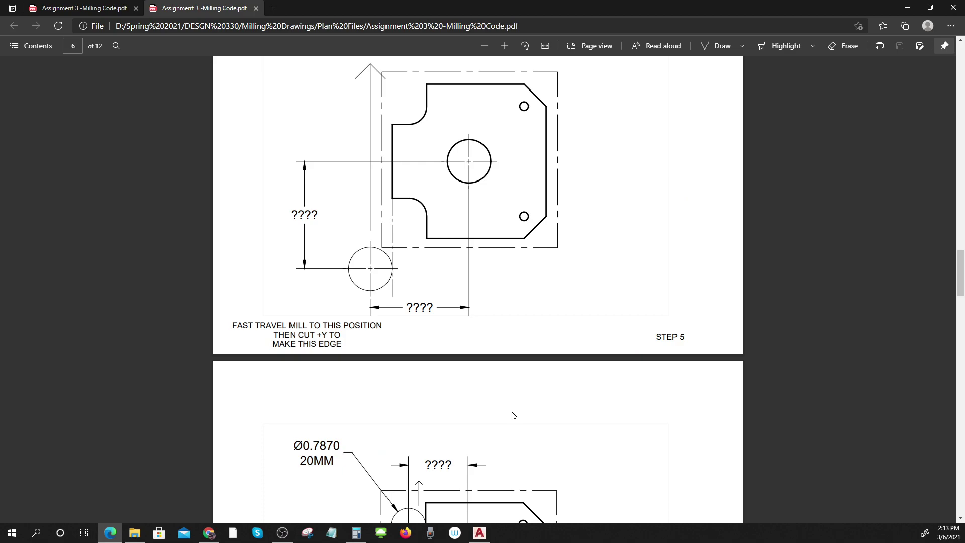
{"action": "scroll", "coordinate": [539, 446], "scroll_direction": "down", "scroll_amount": 10}
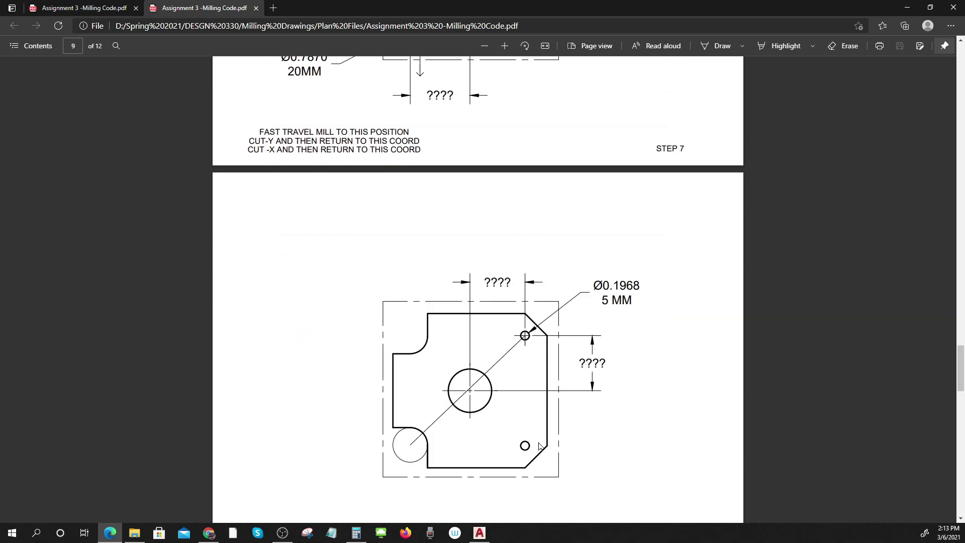
{"action": "scroll", "coordinate": [539, 446], "scroll_direction": "down", "scroll_amount": 8}
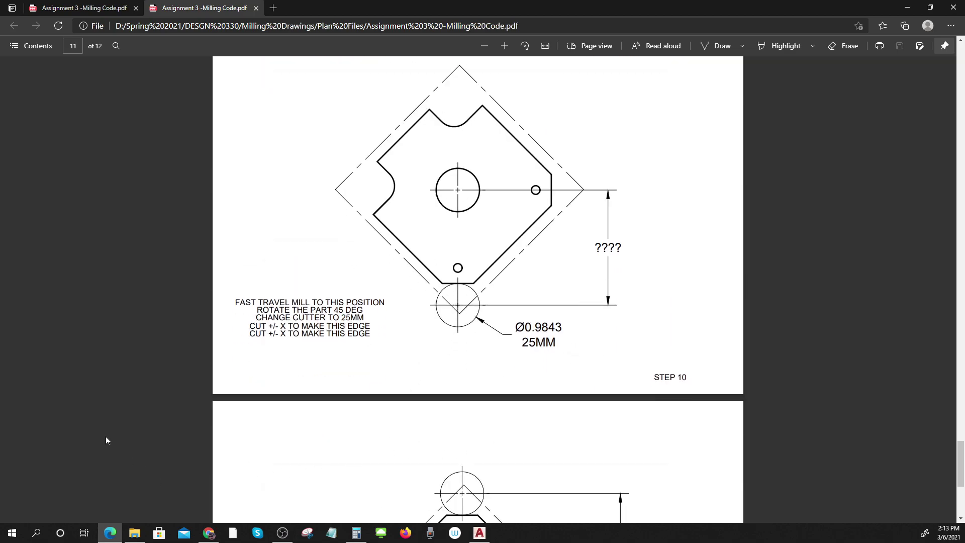